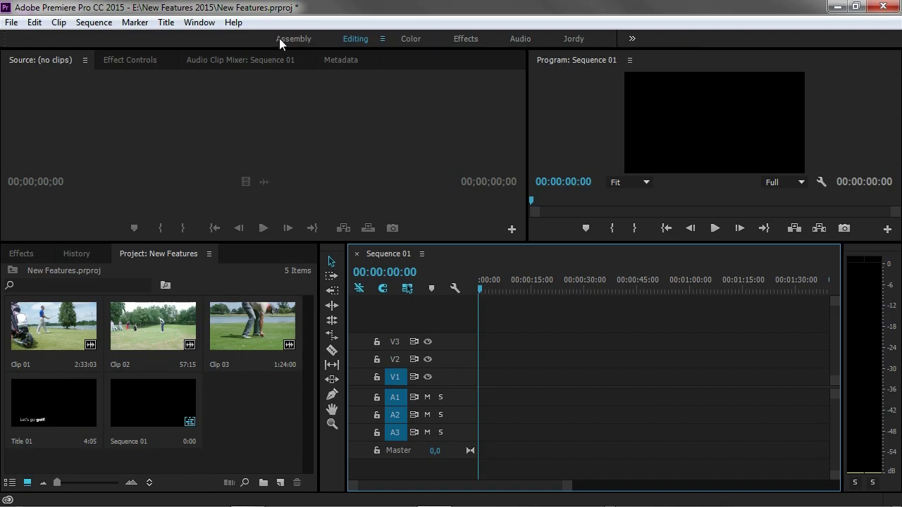
Browse the Window > Workspaces list and close it without switching workspace.
left_click(193, 23)
mouse_move(290, 32)
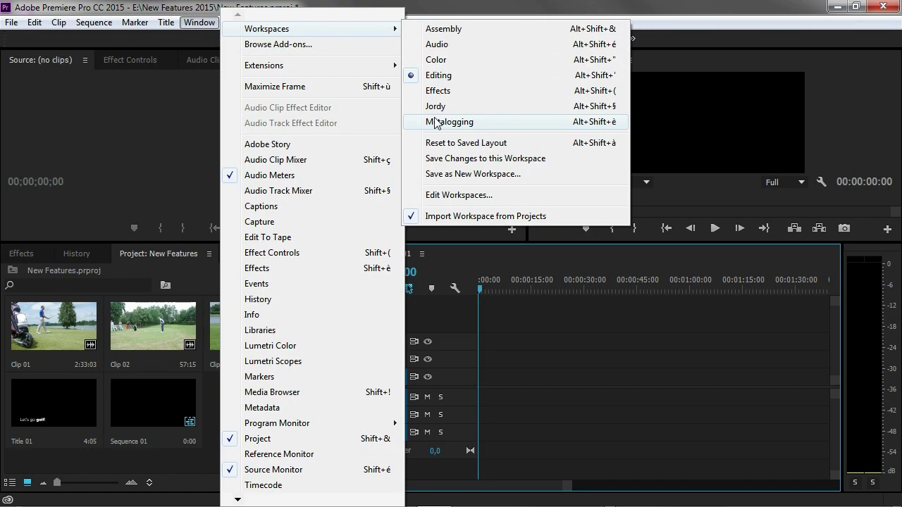
left_click(185, 104)
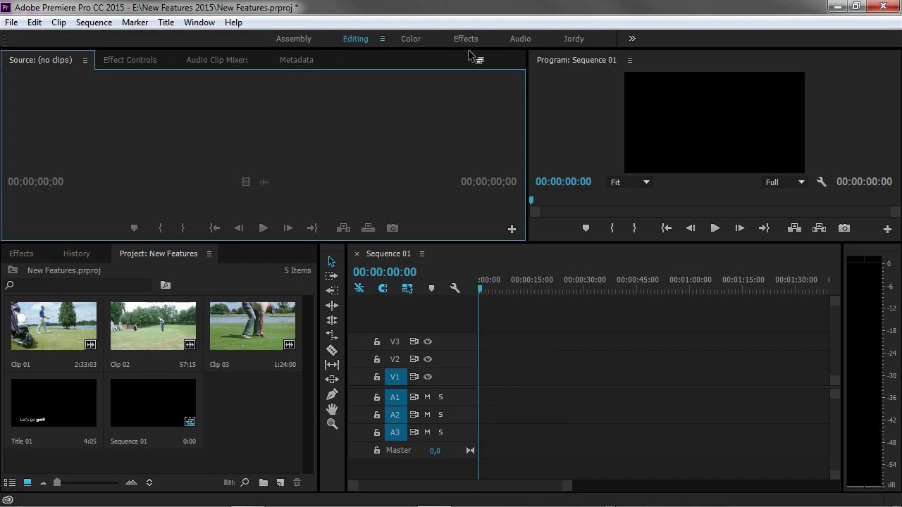
Switch to Assembly, back to Editing, then to the Color workspace with Alt+Shift+3.
left_click(290, 41)
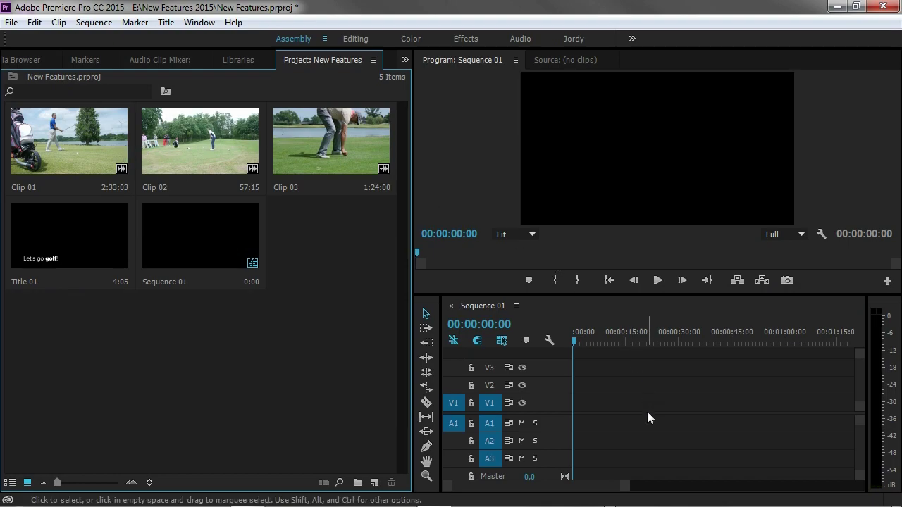
left_click(356, 38)
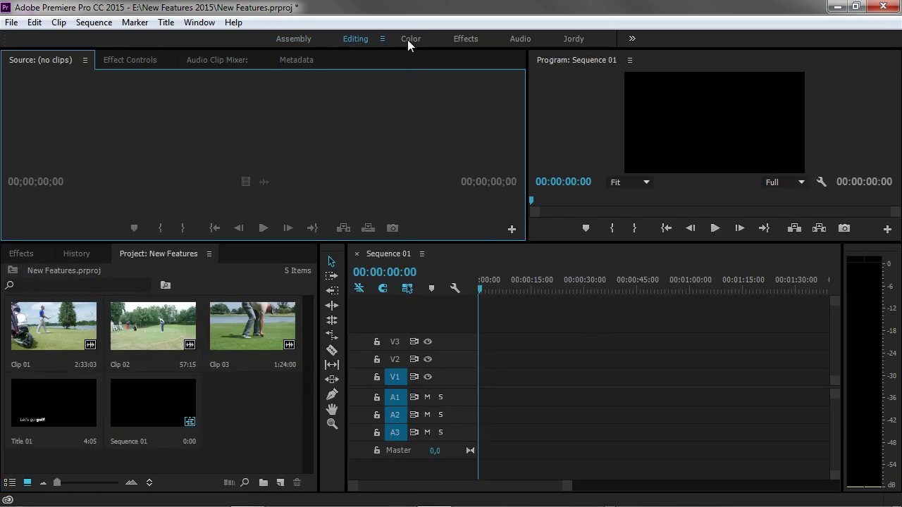
key("alt+shift+3")
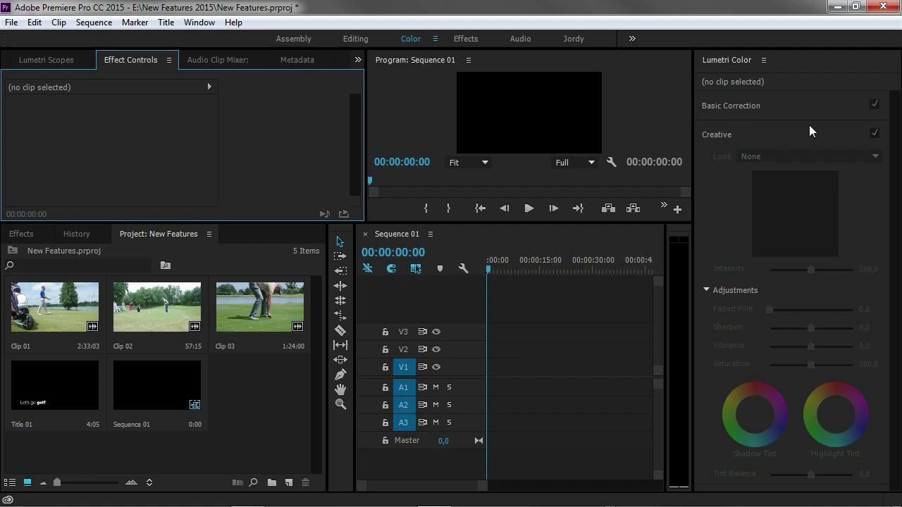
In Assembly, load Clip 01 in the Source monitor near its end, then select Clip 02.
left_click(293, 39)
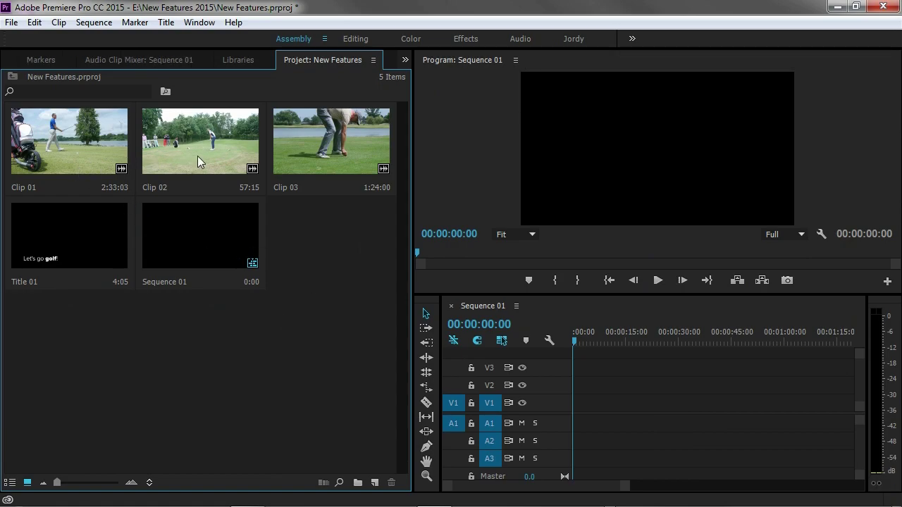
double_click(76, 145)
left_click(834, 251)
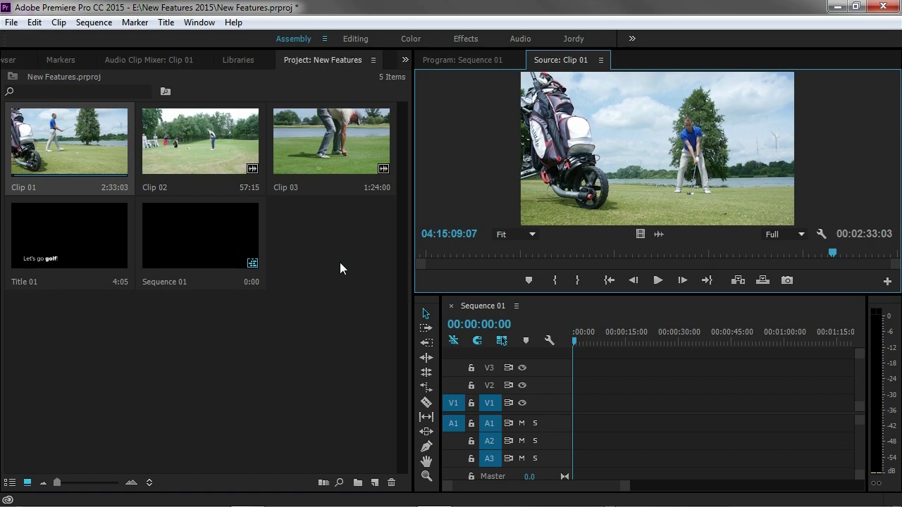
left_click(204, 155)
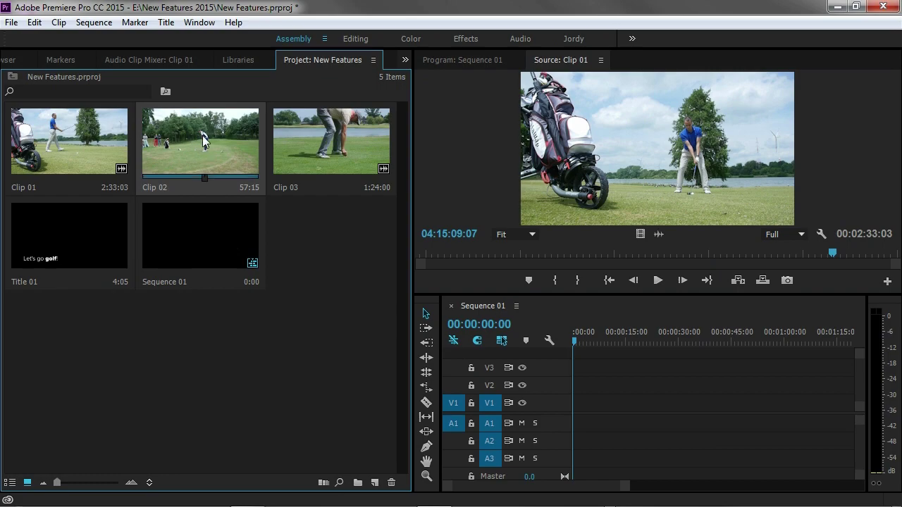
Hide Clip 02 and turn on View Hidden in the project bin.
right_click(215, 143)
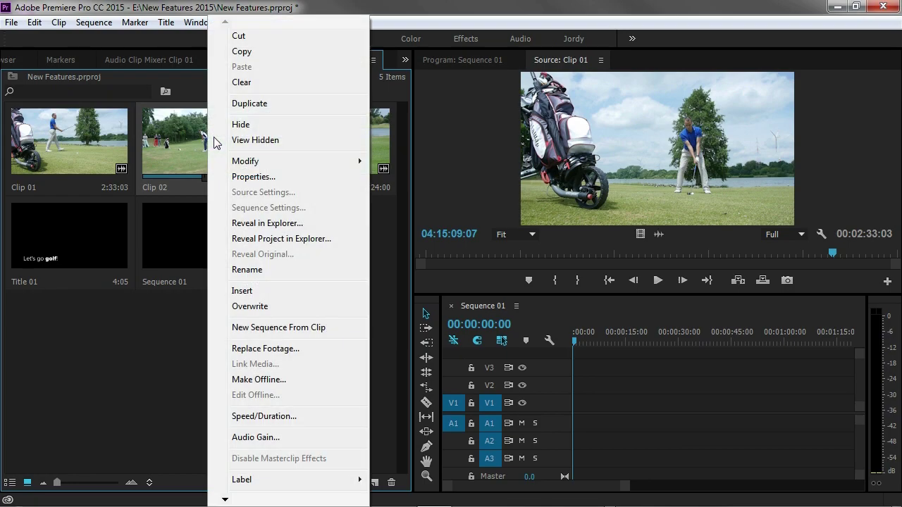
left_click(279, 133)
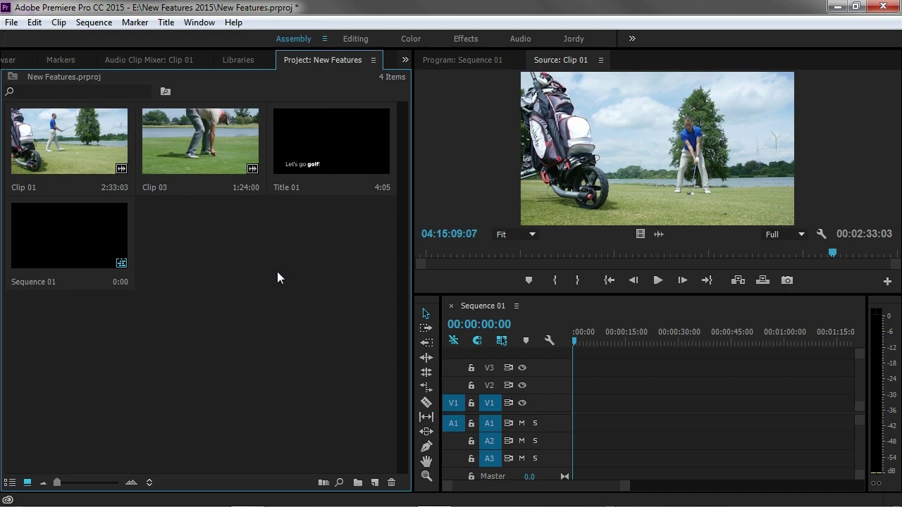
right_click(235, 240)
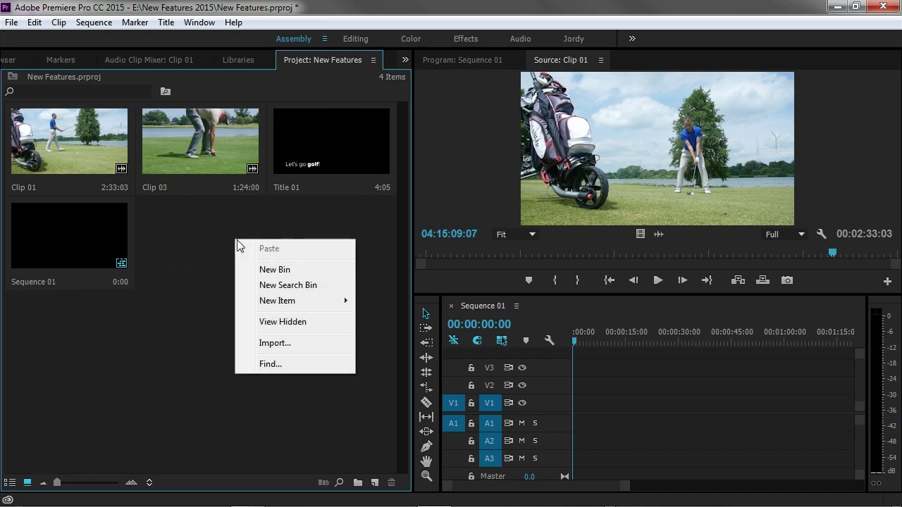
left_click(335, 324)
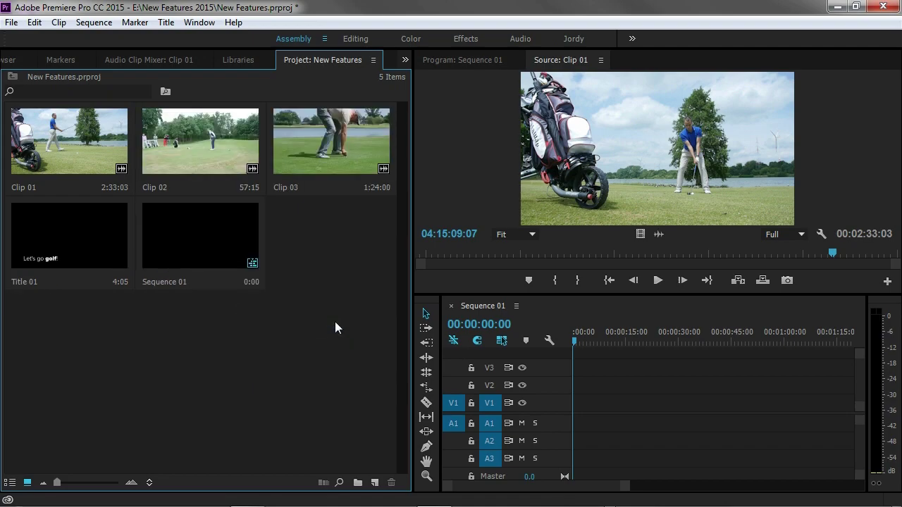
Unhide Clip 02, turn View Hidden off, and reopen Clip 02's context menu.
right_click(217, 151)
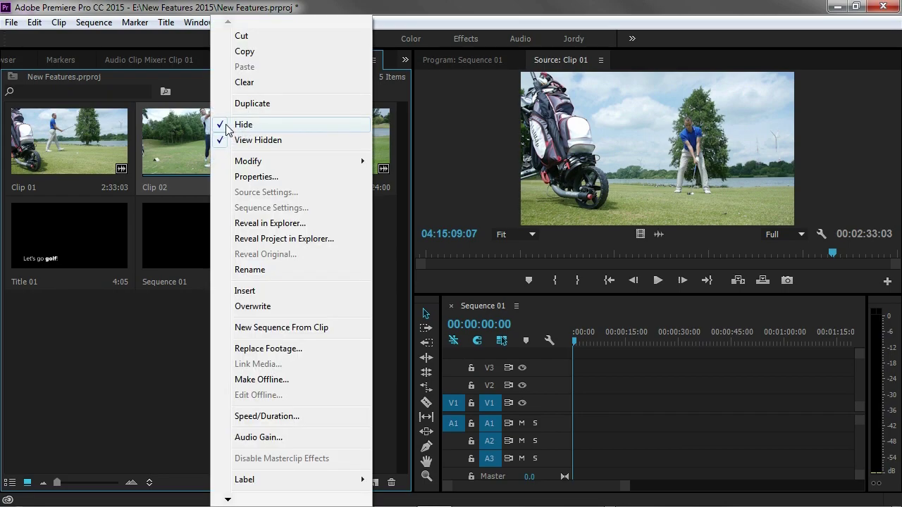
left_click(224, 125)
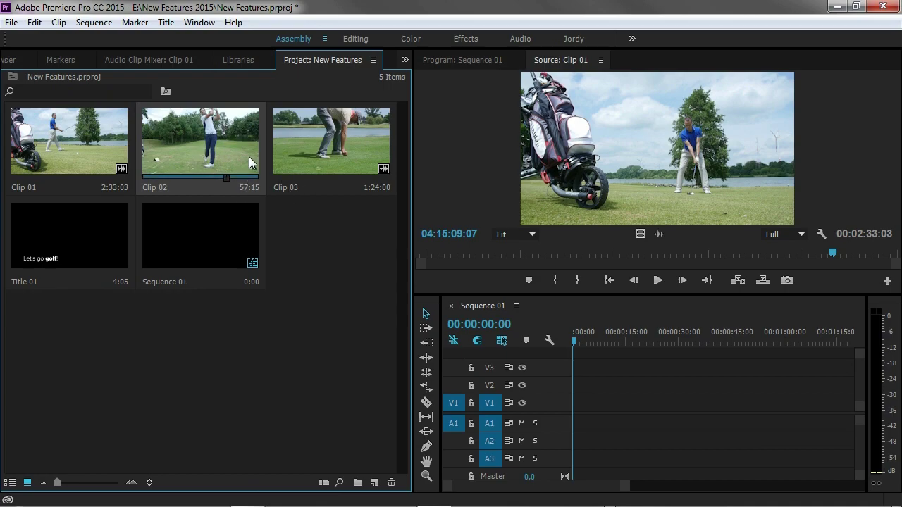
right_click(291, 225)
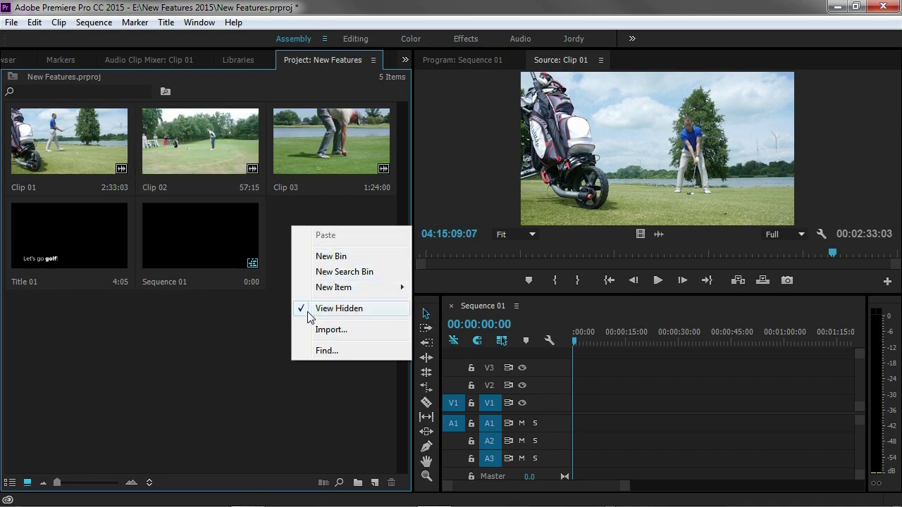
left_click(371, 310)
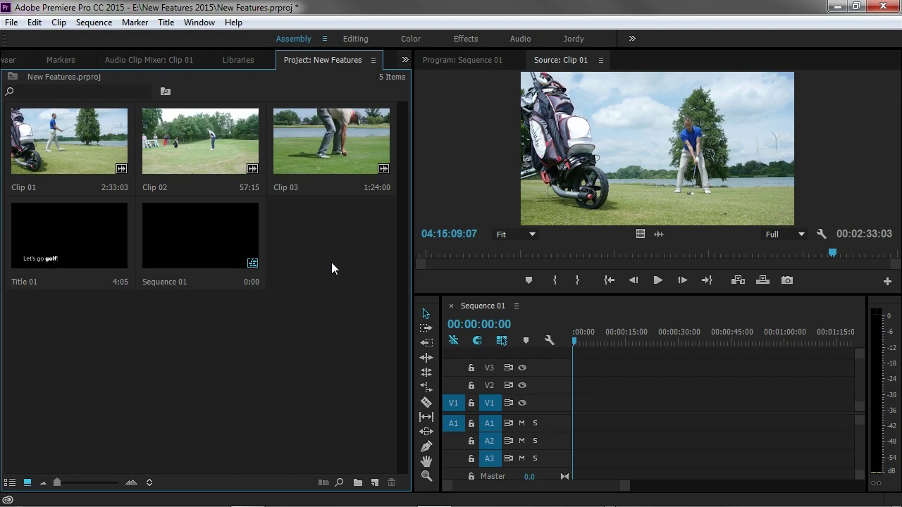
right_click(221, 140)
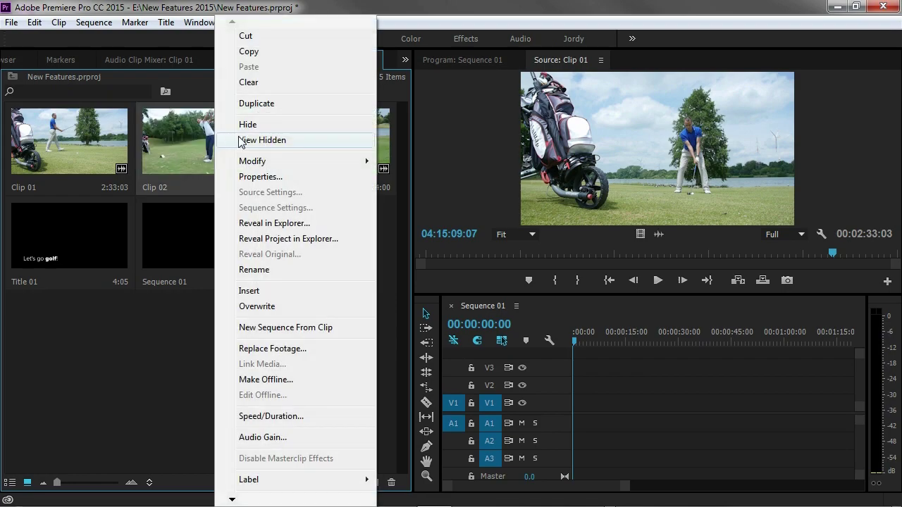
left_click(152, 336)
left_click(31, 23)
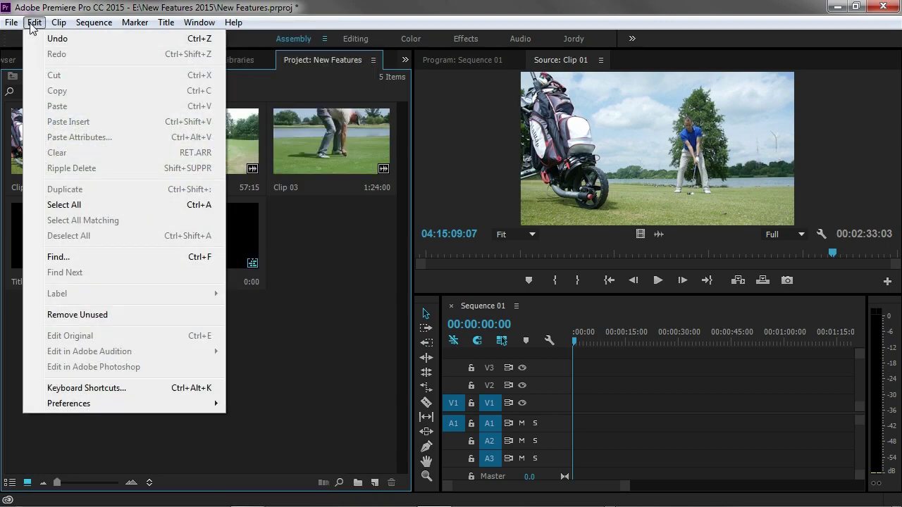
left_click(106, 389)
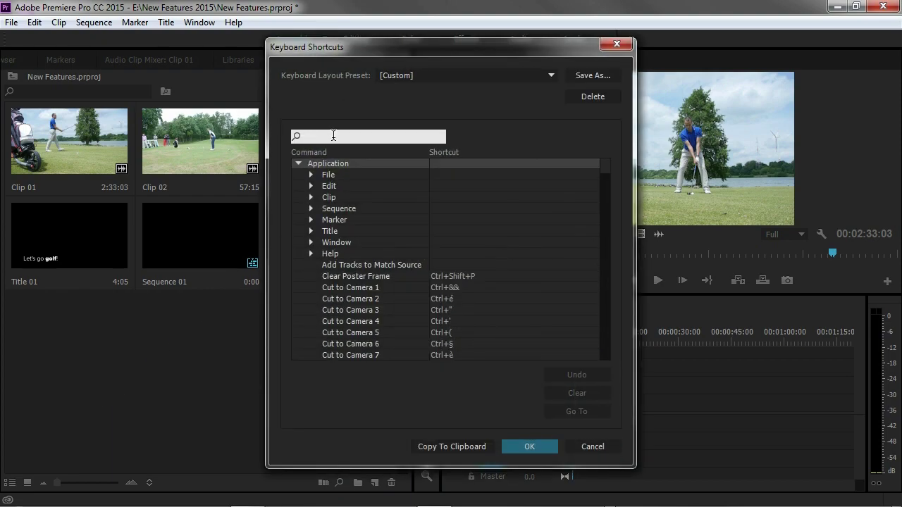
type("hide")
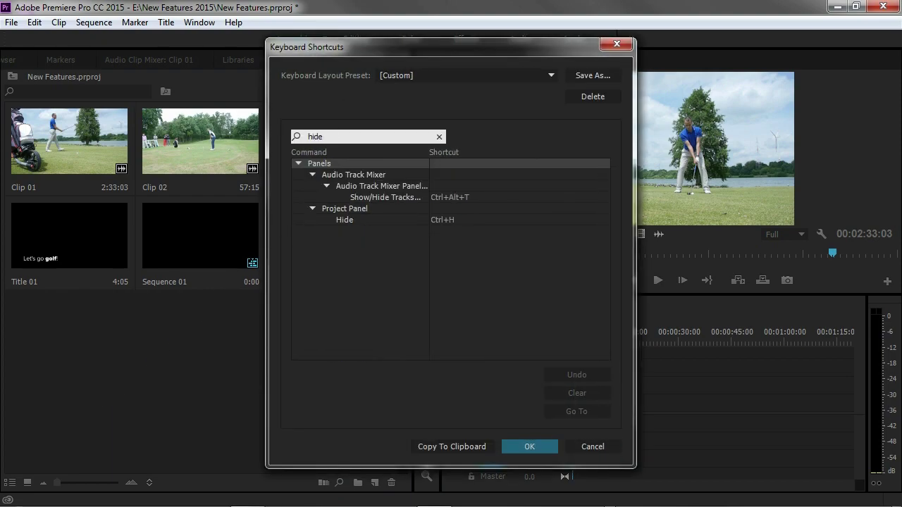
left_click(458, 221)
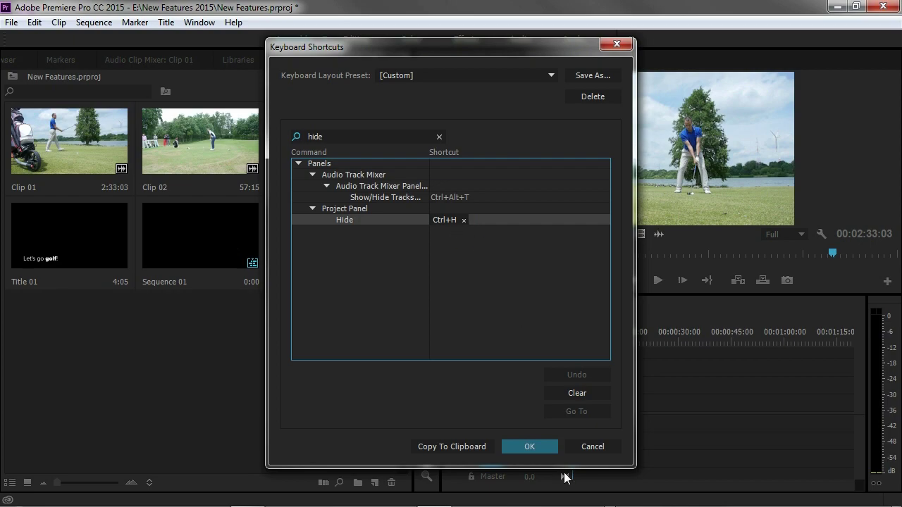
left_click(570, 451)
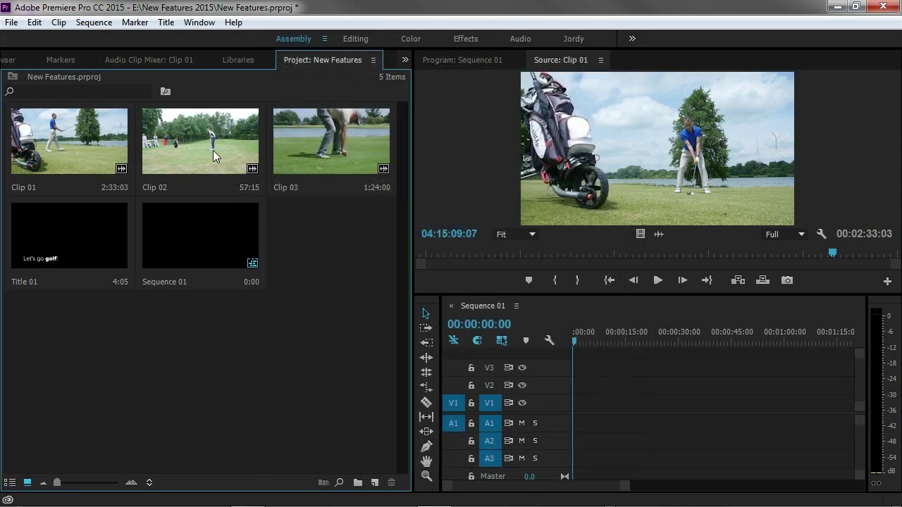
Hide Clip 02 so the bin lists only four items.
left_click(215, 157)
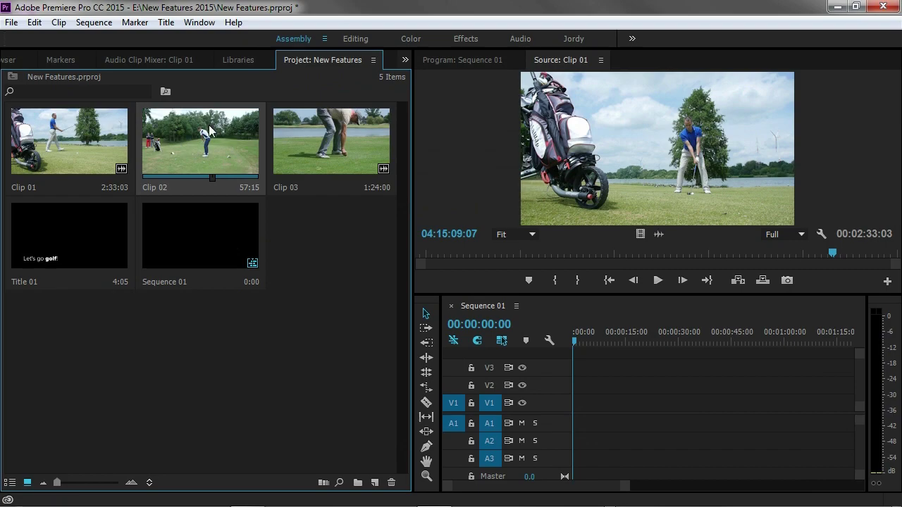
key("Delete")
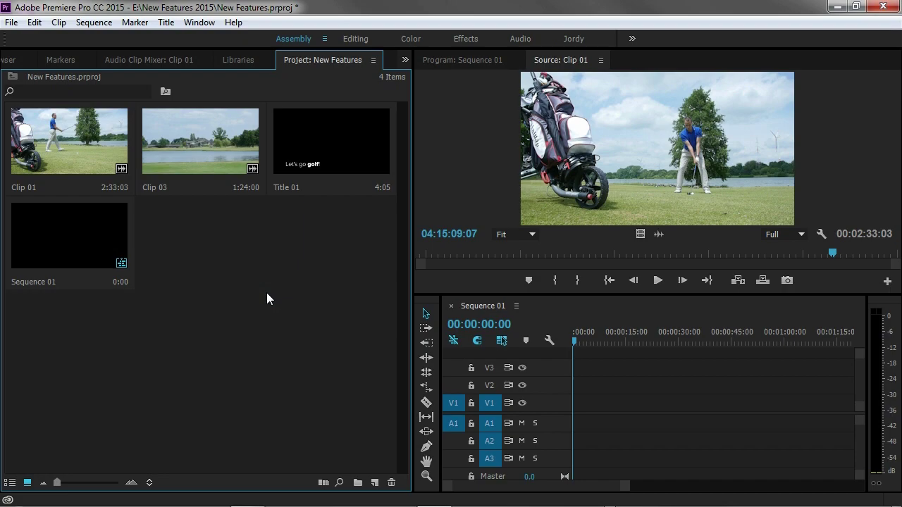
In Editing, place Title 01 at the start of V1 and show its Effect Controls.
left_click(352, 40)
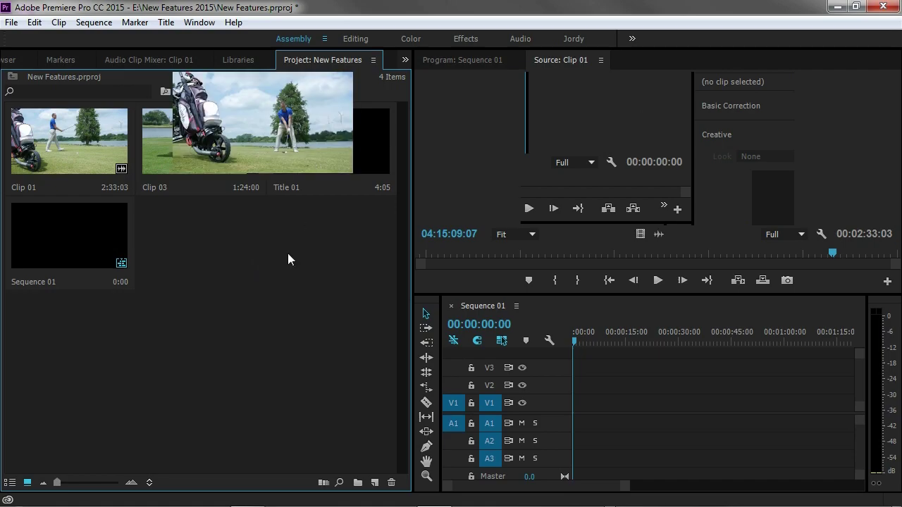
left_click(255, 416)
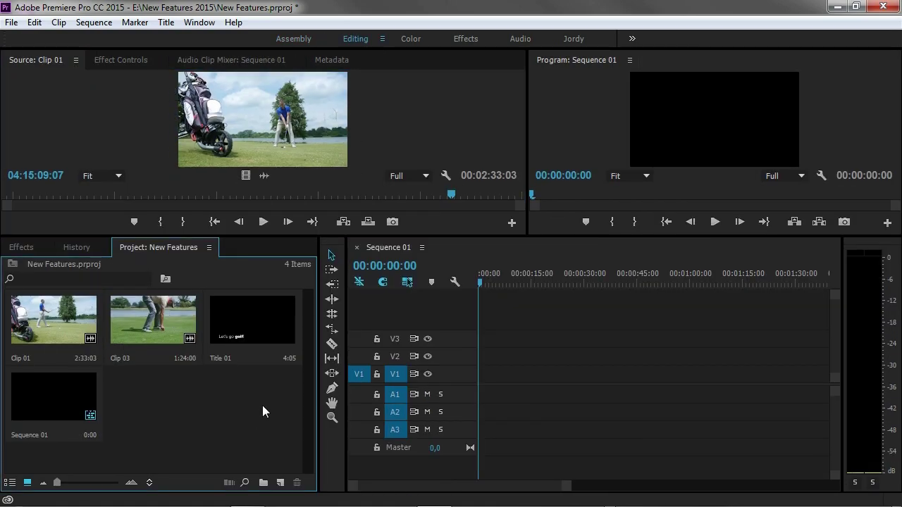
left_click_drag(260, 356, 472, 385)
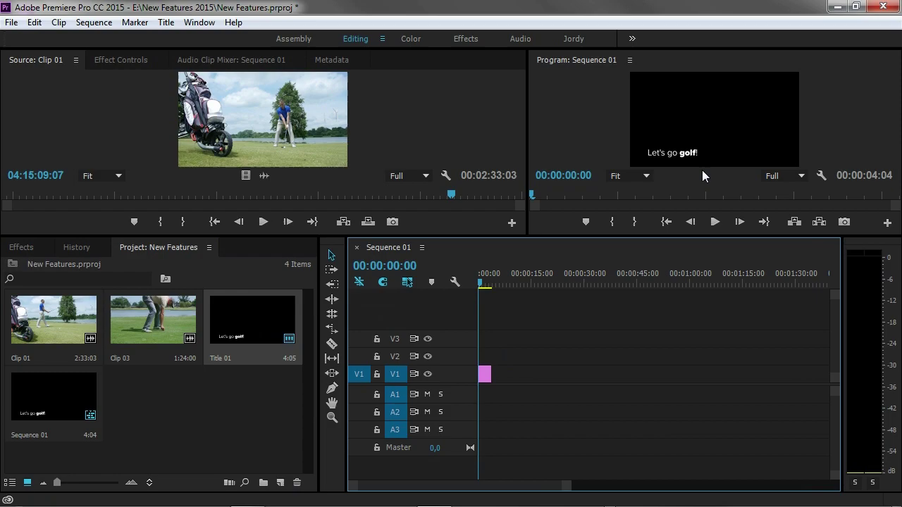
left_click(485, 375)
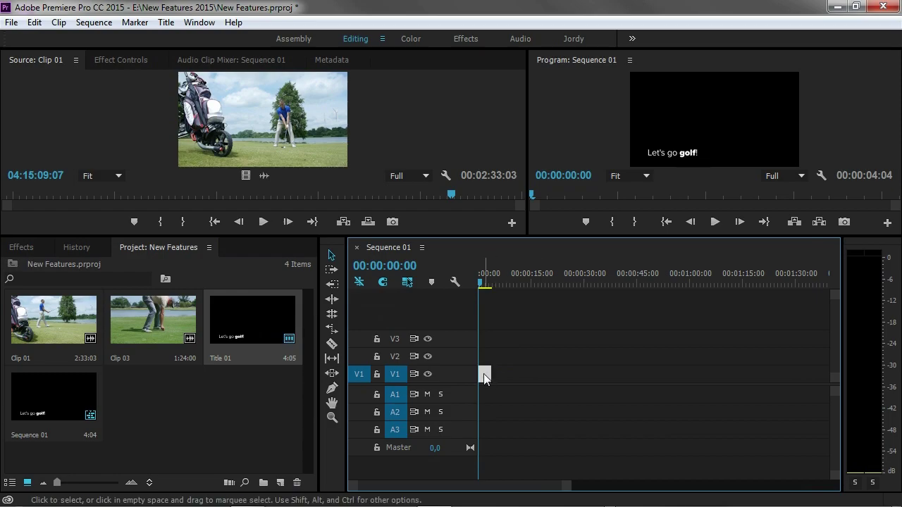
left_click(138, 63)
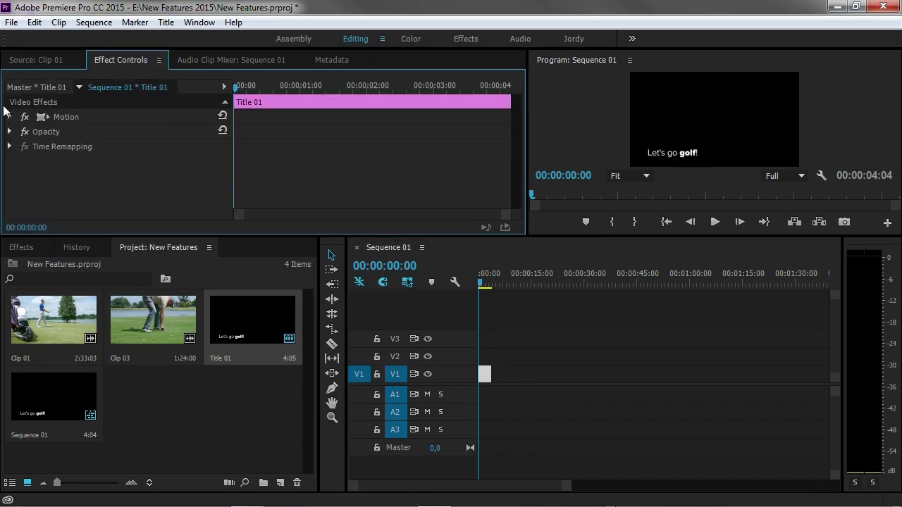
Expand Motion and scrub the title's Position and Rotation, with transform handles shown.
left_click(11, 117)
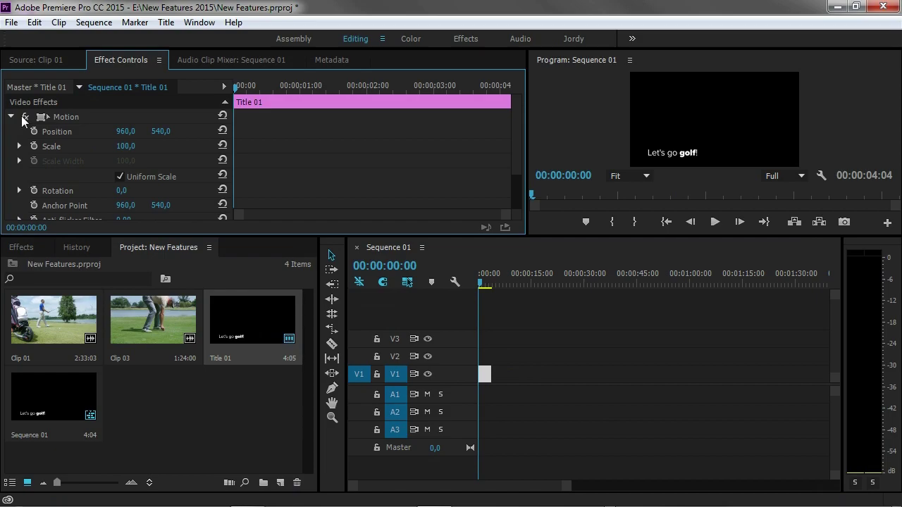
left_click_drag(124, 132, 189, 142)
left_click_drag(124, 191, 260, 191)
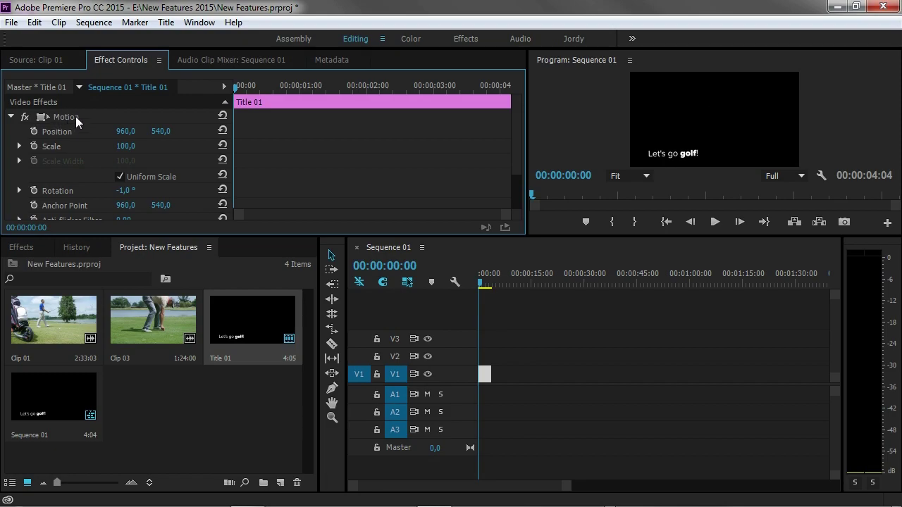
left_click(75, 119)
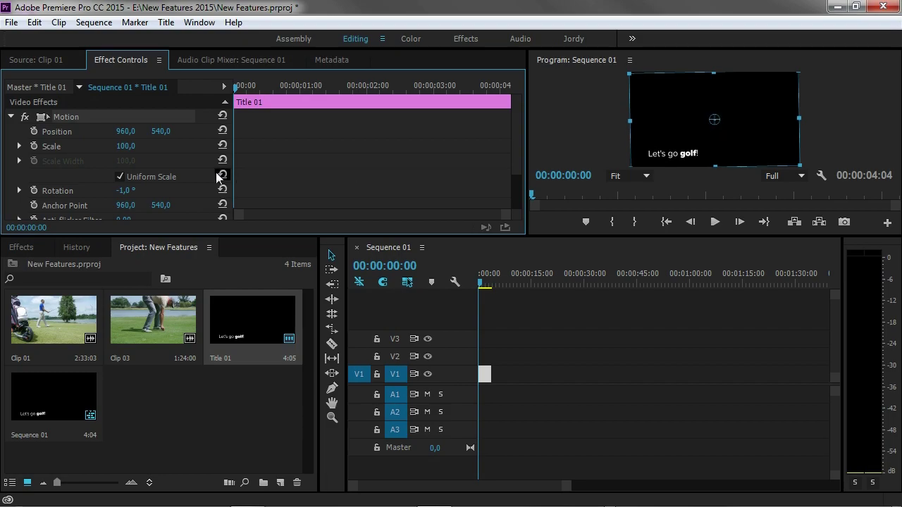
left_click_drag(125, 192, 159, 180)
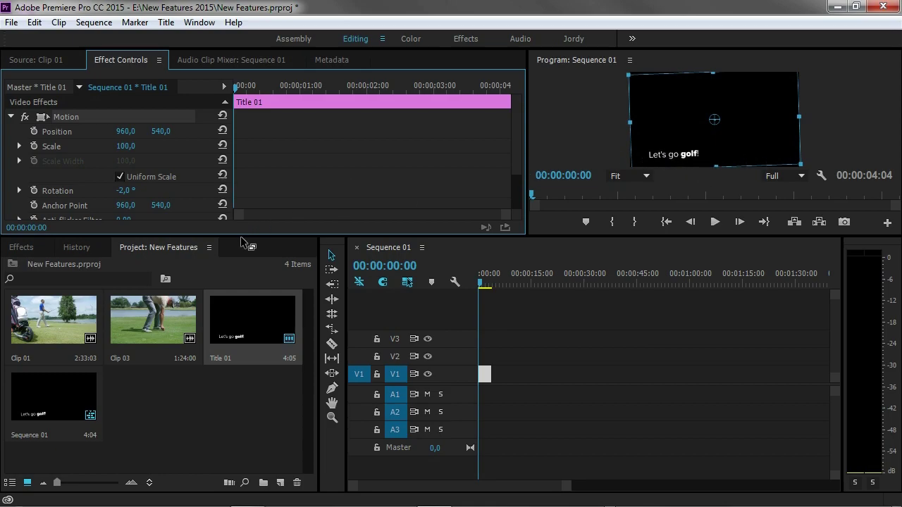
Set Anchor Point 436,0/933,0, move the title to Position 453,0/939,6, and tilt it 1,0°.
left_click_drag(243, 237, 211, 282)
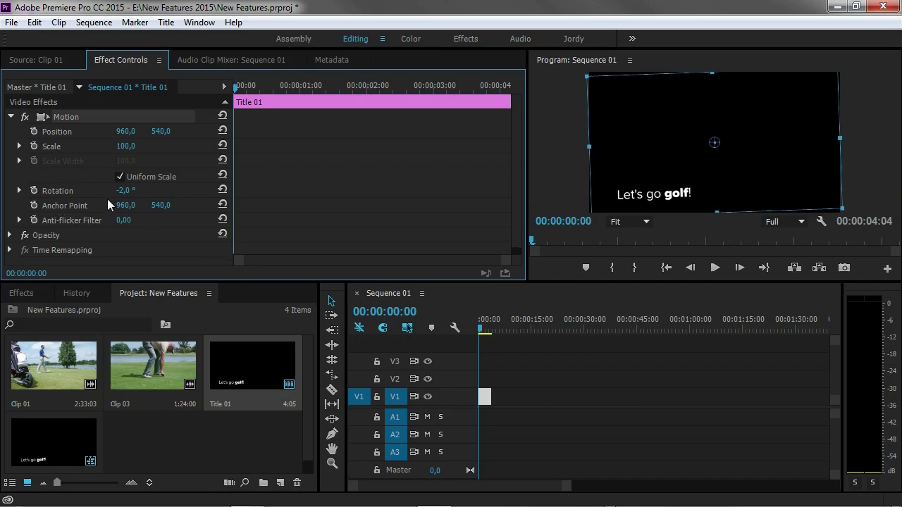
left_click_drag(126, 205, 2, 205)
left_click_drag(176, 205, 240, 206)
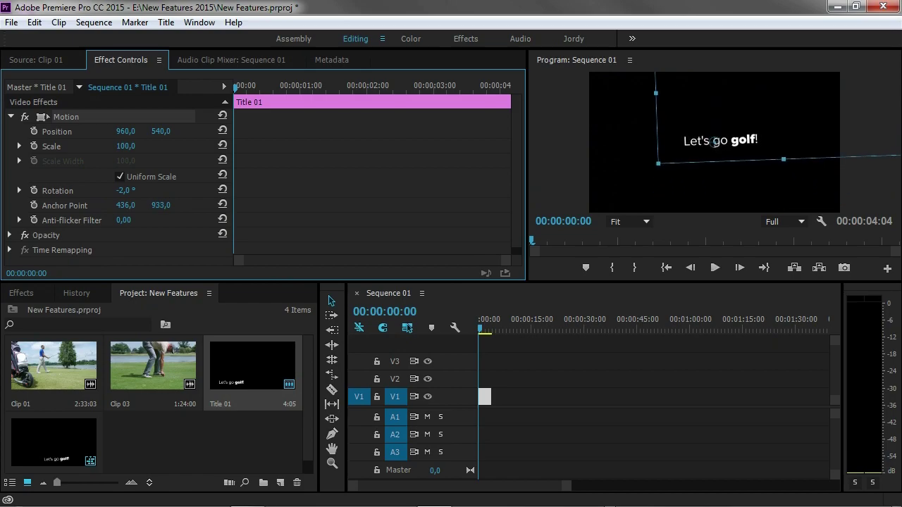
left_click_drag(850, 90, 783, 145)
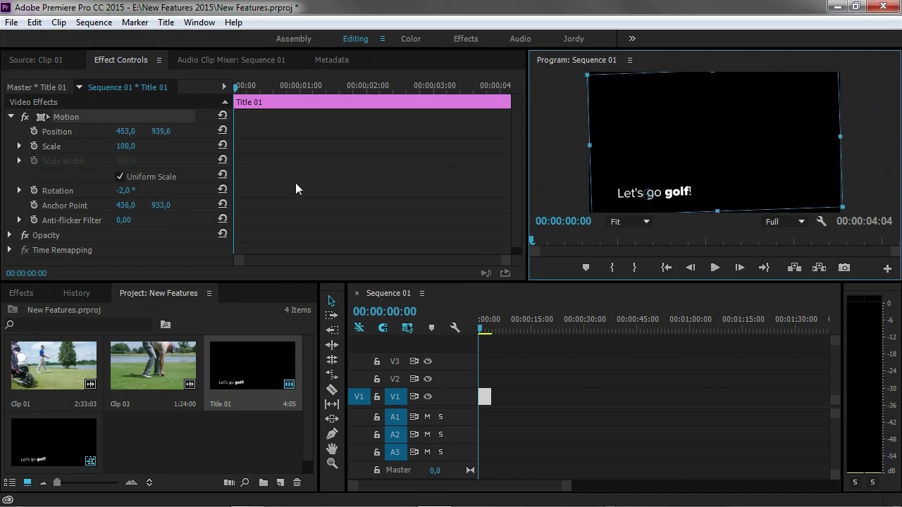
mouse_move(124, 190)
left_mouse_down()
mouse_move(184, 192)
mouse_move(127, 193)
left_mouse_up()
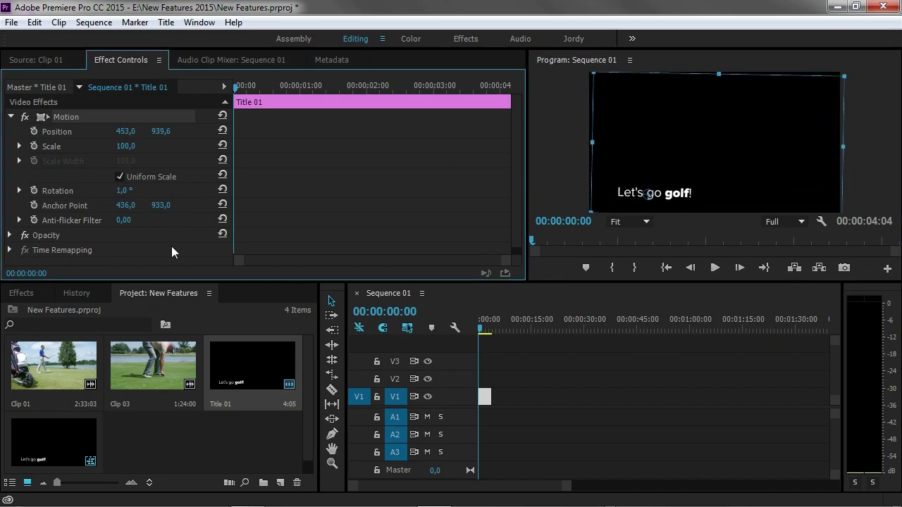
Reset Motion, move the anchor point near the text, and rotate the title 6,0°.
left_click(223, 117)
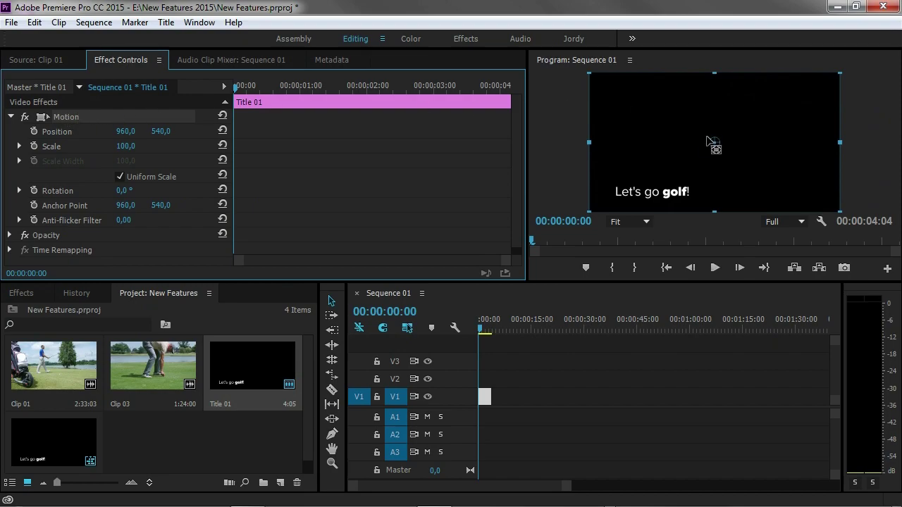
left_click_drag(714, 144, 649, 196)
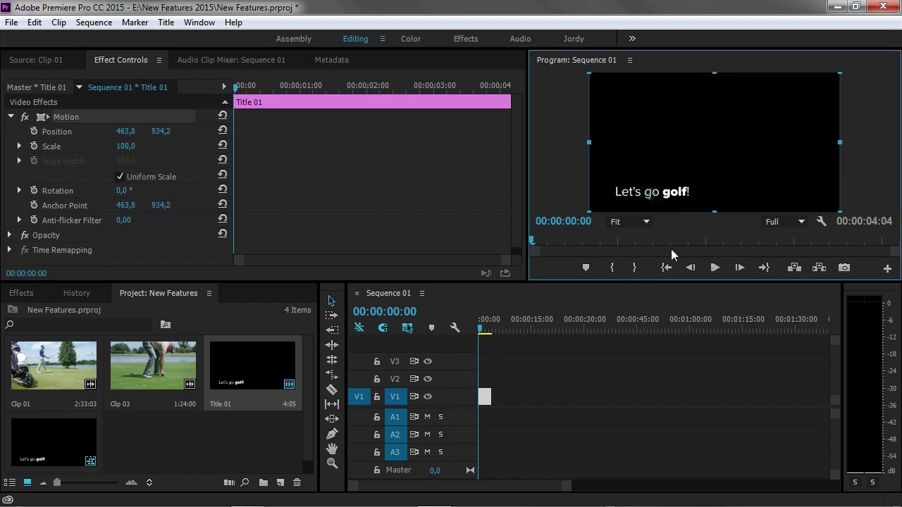
mouse_move(121, 191)
left_mouse_down()
mouse_move(173, 191)
mouse_move(126, 191)
left_mouse_up()
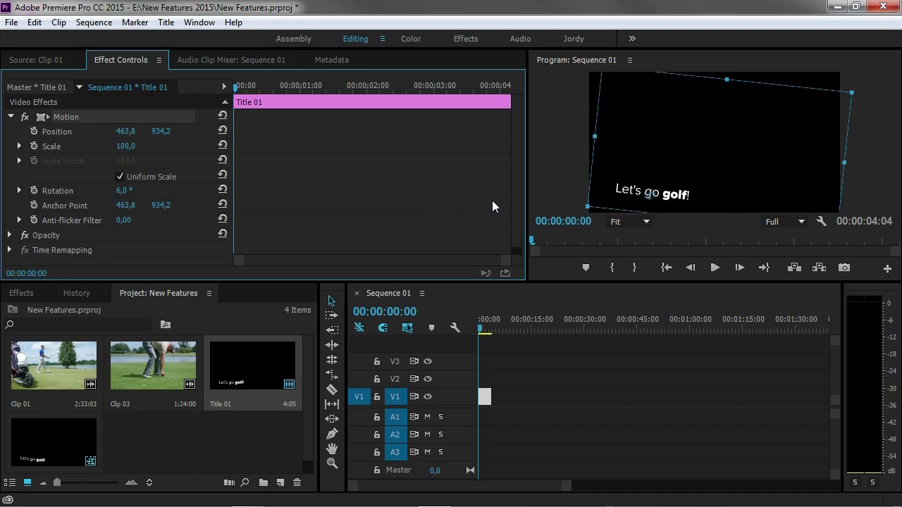
left_click_drag(647, 193, 652, 158)
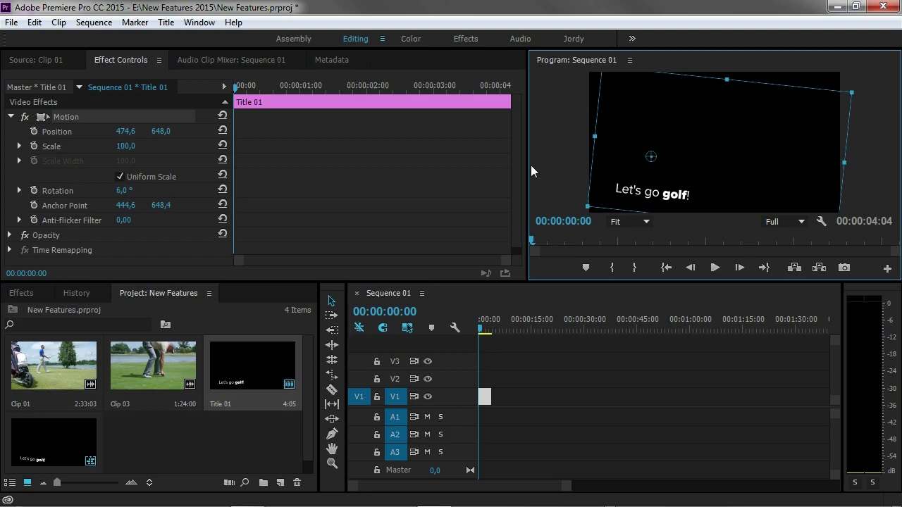
Place Clip 03 after Title 01 on V1, then select it and enlarge the preview in Color.
left_click_drag(143, 361, 500, 405)
left_click_drag(652, 323, 673, 324)
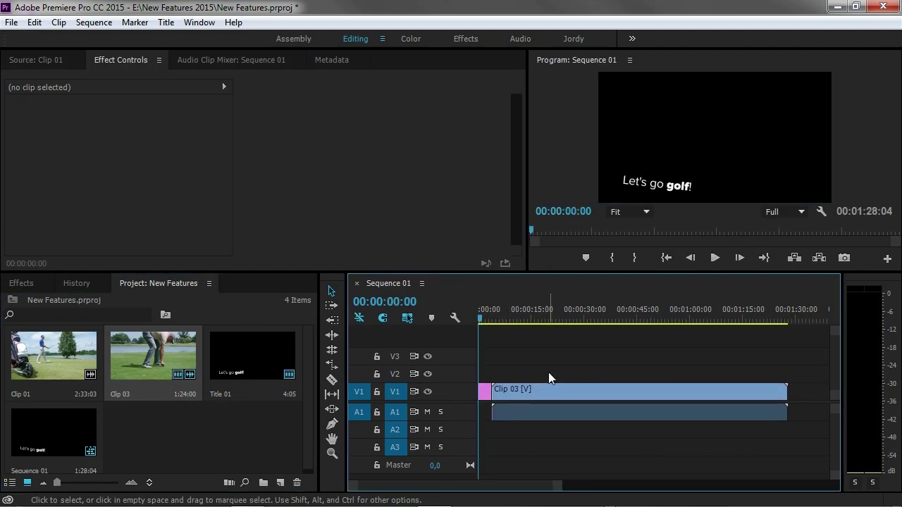
left_click(414, 38)
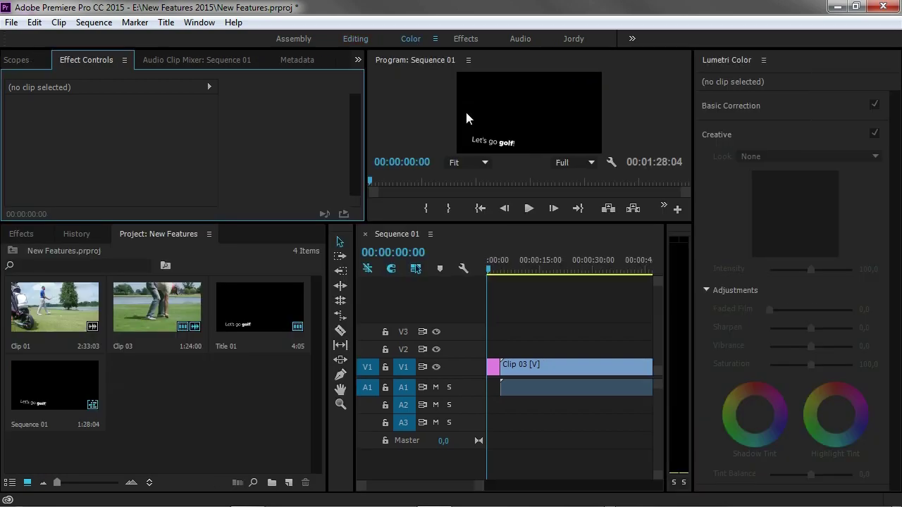
left_click(553, 371)
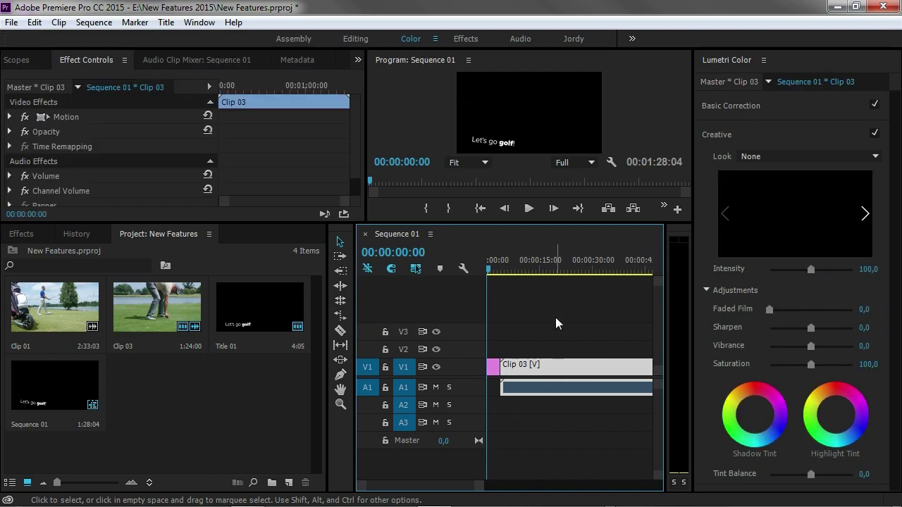
left_click(557, 265)
left_click(565, 265)
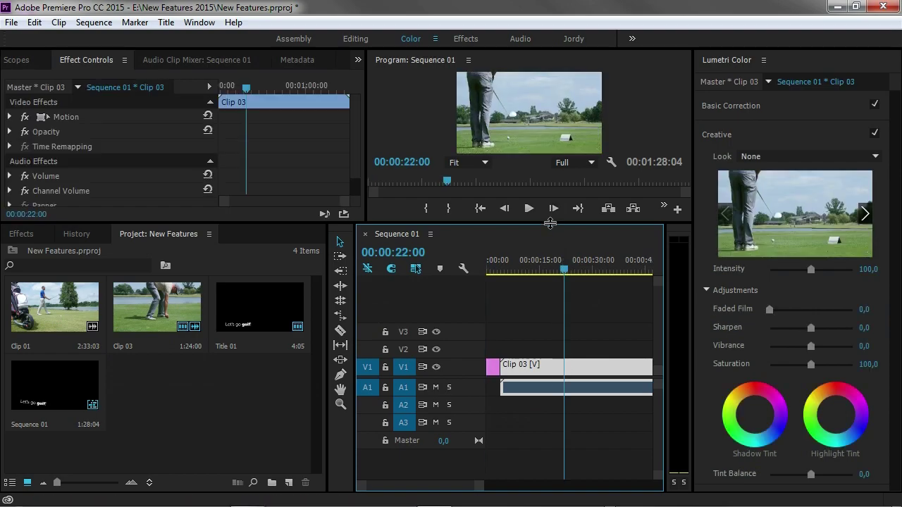
left_click_drag(552, 224, 552, 282)
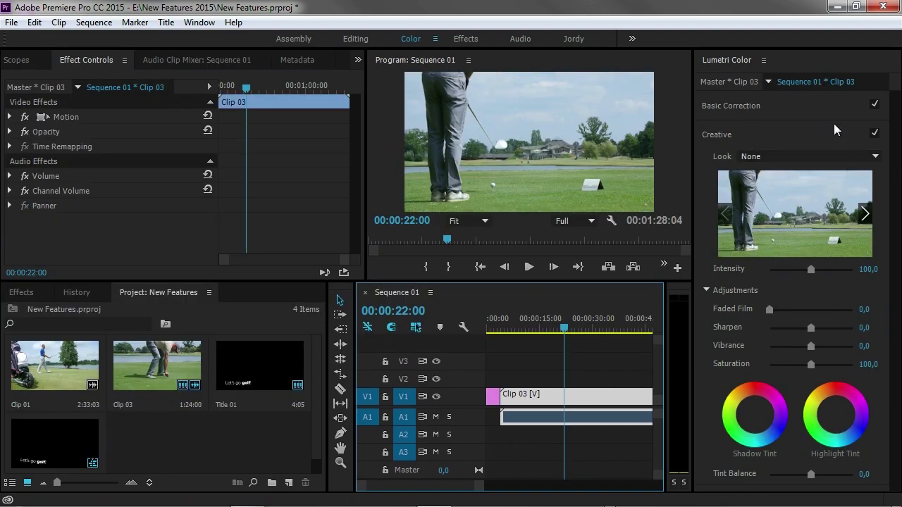
Grade Clip 03: Temperature 54,2, Contrast 74,6, Highlights -54,2, Shadows -71,2, Blacks -69,5, comparing with fx.
left_click(790, 110)
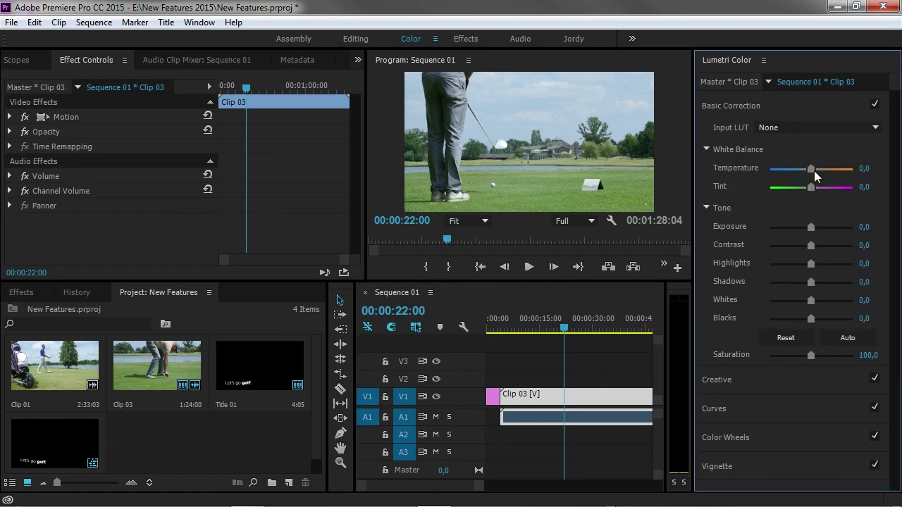
left_click_drag(812, 170, 833, 167)
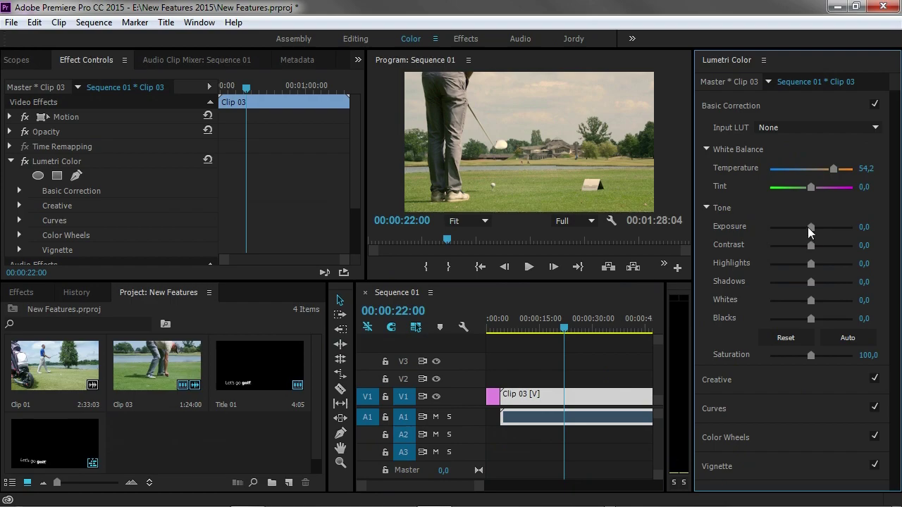
left_click_drag(811, 228, 783, 320)
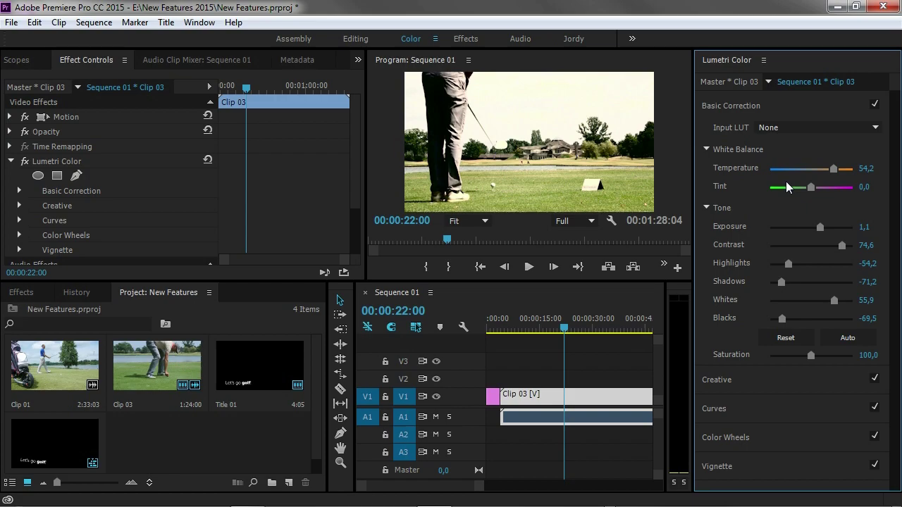
left_click(25, 162)
left_click(25, 162)
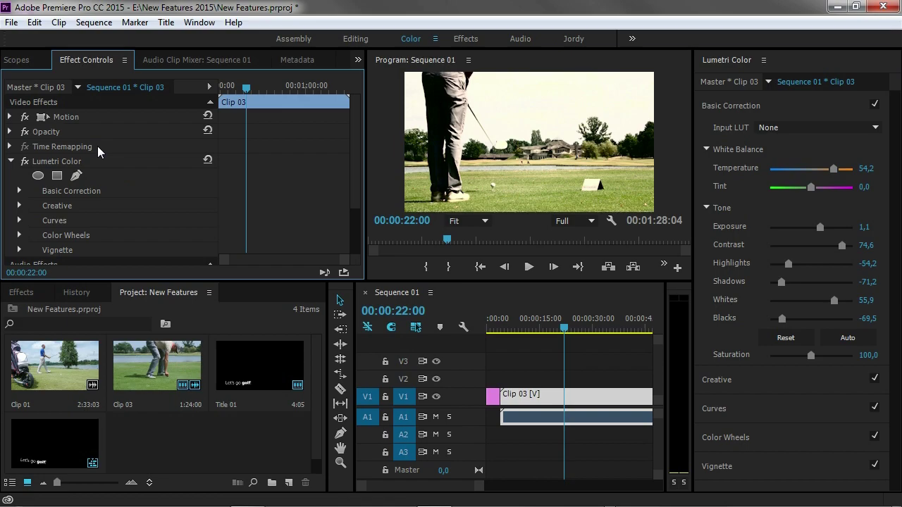
Assign numpad 0 to Bypass Lumetri Color Effects in Keyboard Shortcuts and confirm.
left_click(803, 175)
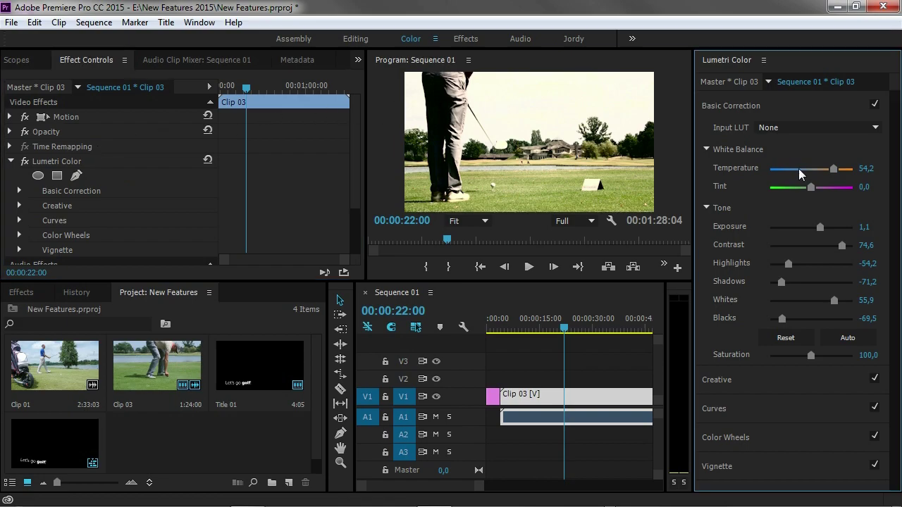
left_click(35, 22)
left_click(117, 389)
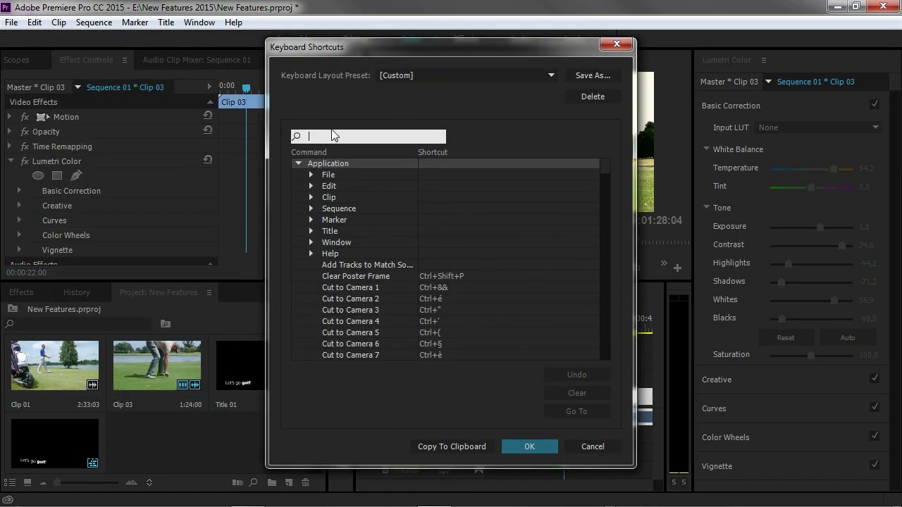
type("lum")
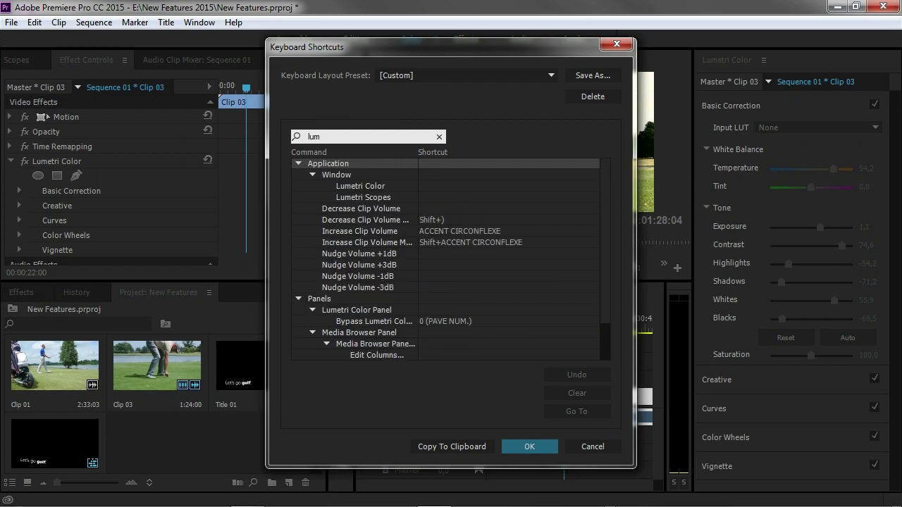
type("e")
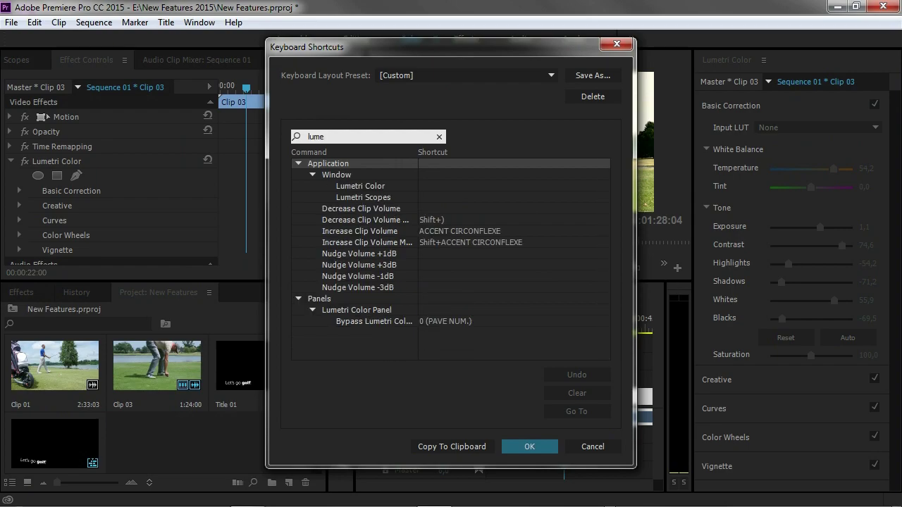
left_click(357, 322)
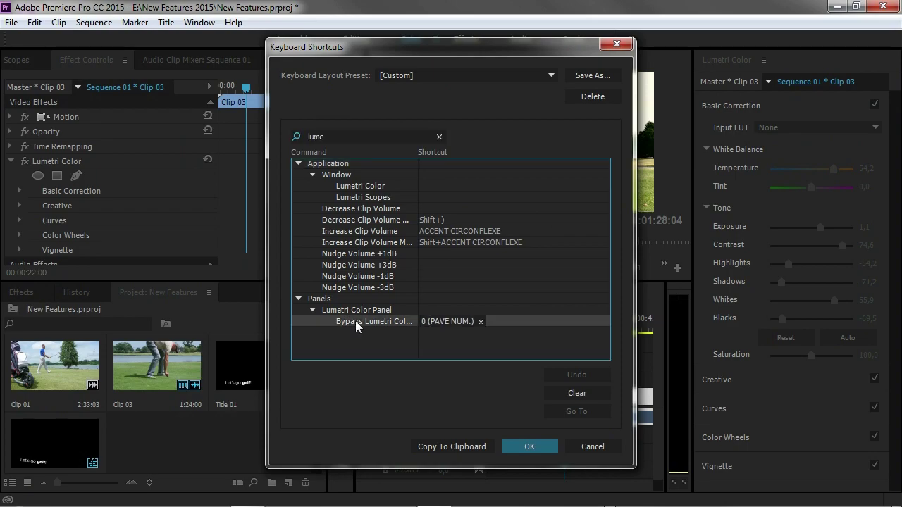
left_click_drag(418, 163, 470, 165)
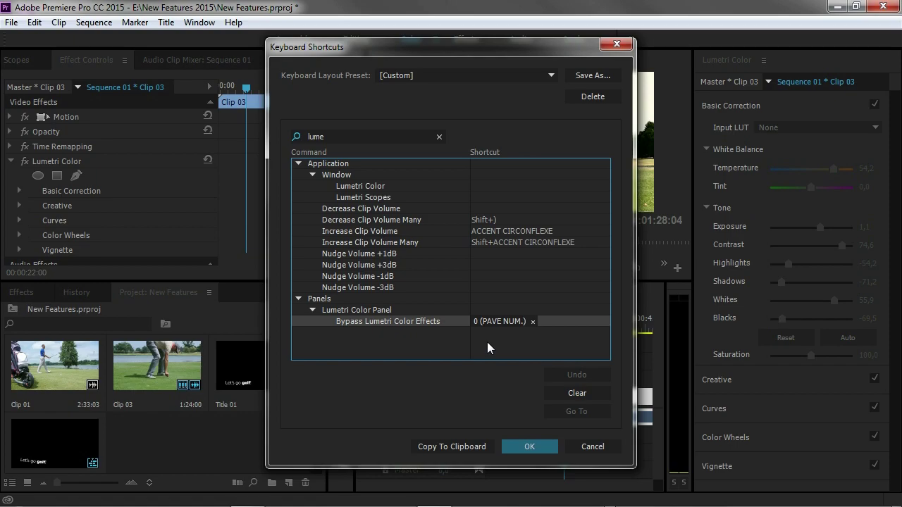
left_click(544, 444)
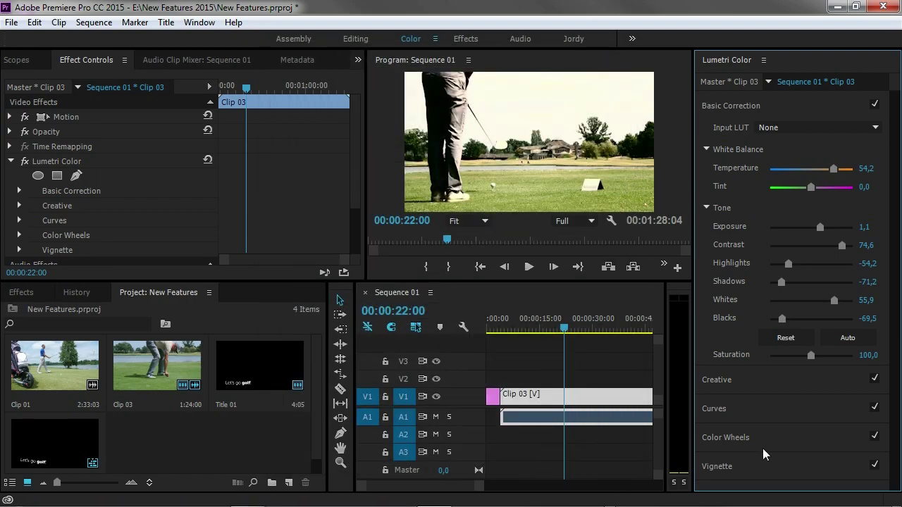
key("ctrl+shift+e")
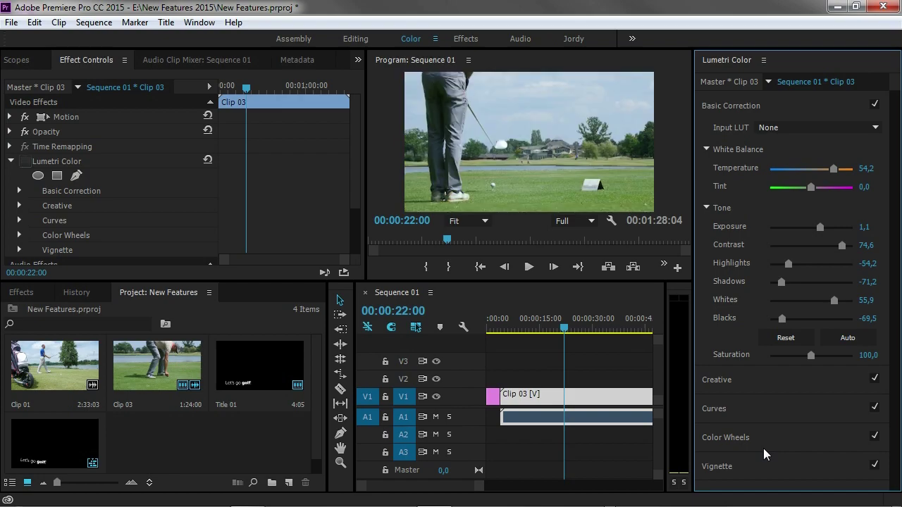
key("ctrl+shift+e")
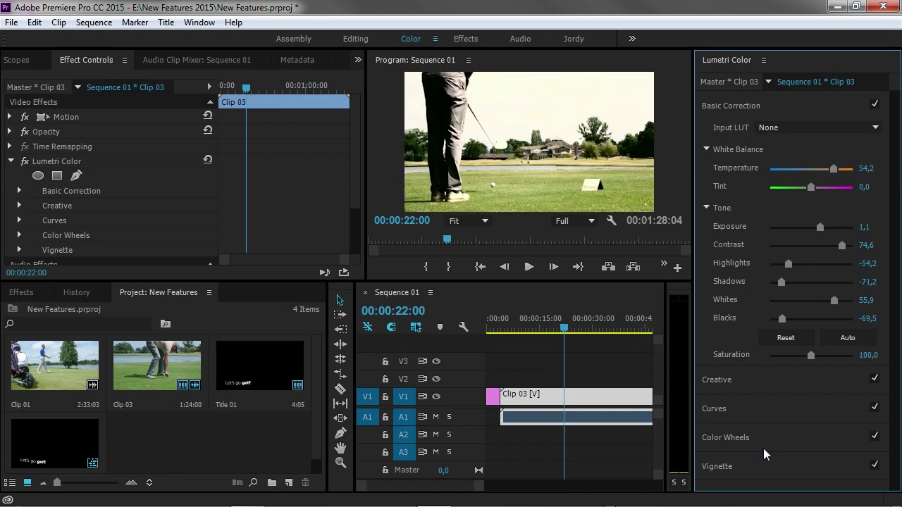
key("ctrl+shift+e")
key("ctrl+shift+e")
key("ctrl+shift+e")
key("ctrl+shift+e")
key("ctrl+shift+e")
key("ctrl+shift+e")
key("ctrl+shift+e")
key("ctrl+shift+e")
key("ctrl+shift+e")
key("ctrl+shift+e")
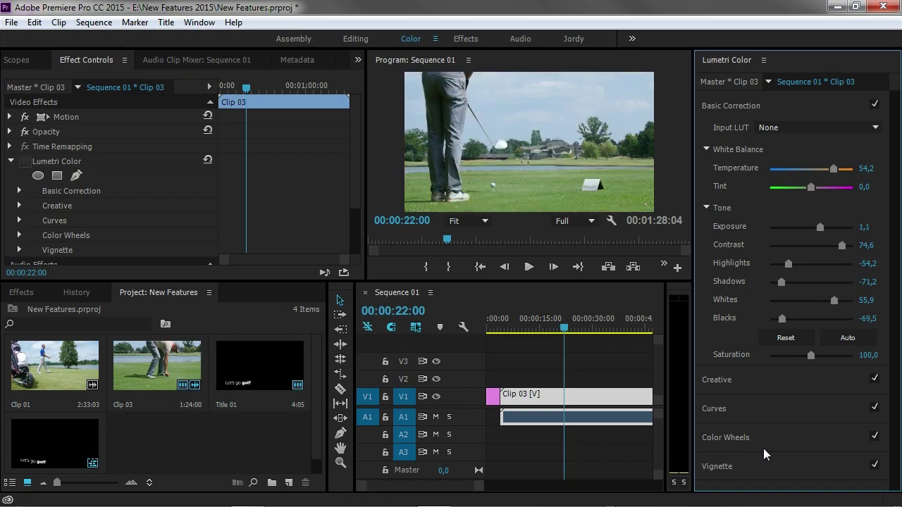
key("ctrl+shift+e")
key("ctrl+shift+e")
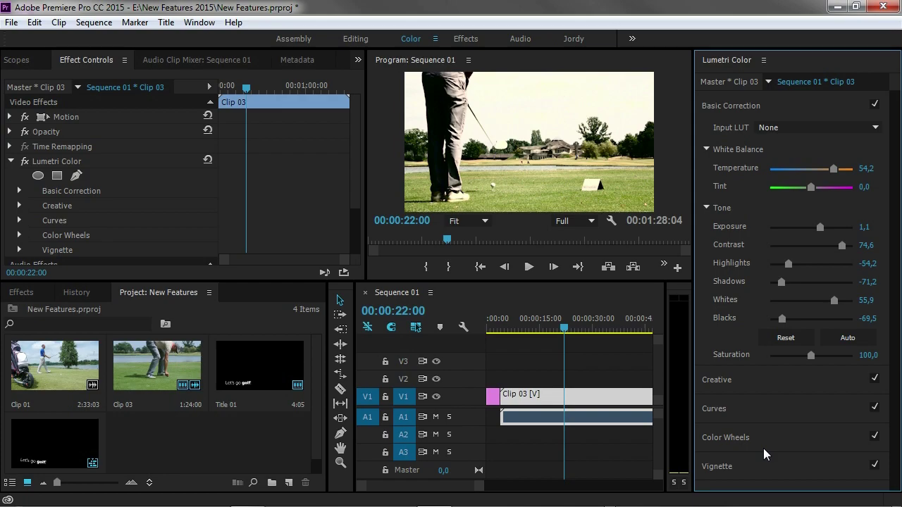
Open the recent project MWC Event 1, answering the save prompt.
left_click(11, 22)
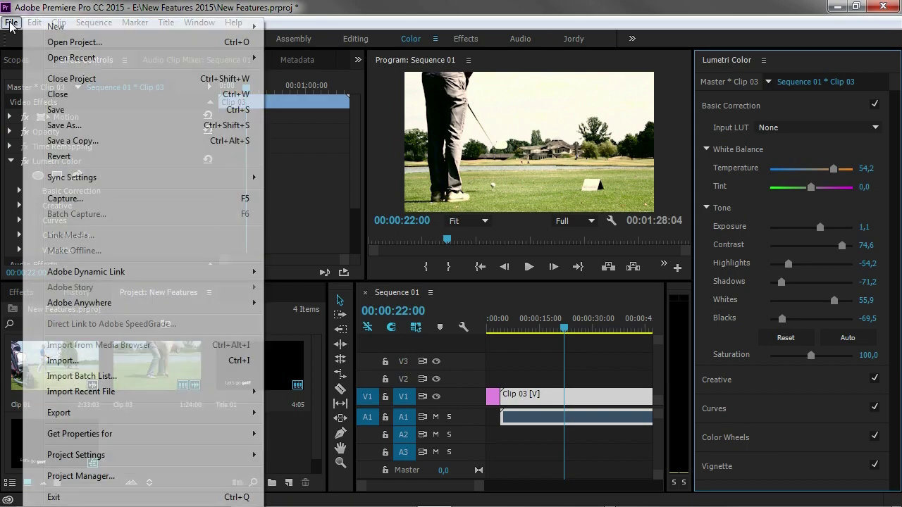
mouse_move(84, 58)
left_click(317, 58)
left_click(395, 274)
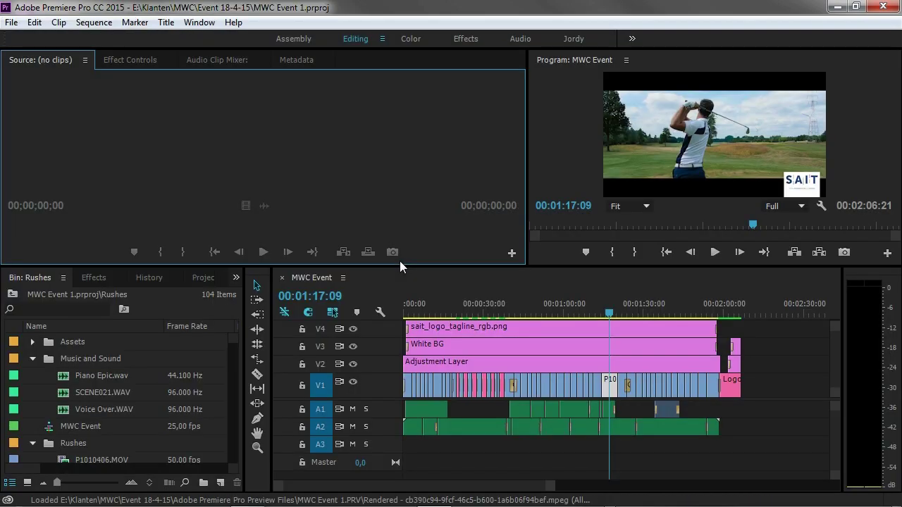
Play the MWC Event sequence briefly from about 01:13:17, then stop.
left_click(775, 403)
scroll(776, 404, "up", 1)
left_click(602, 311)
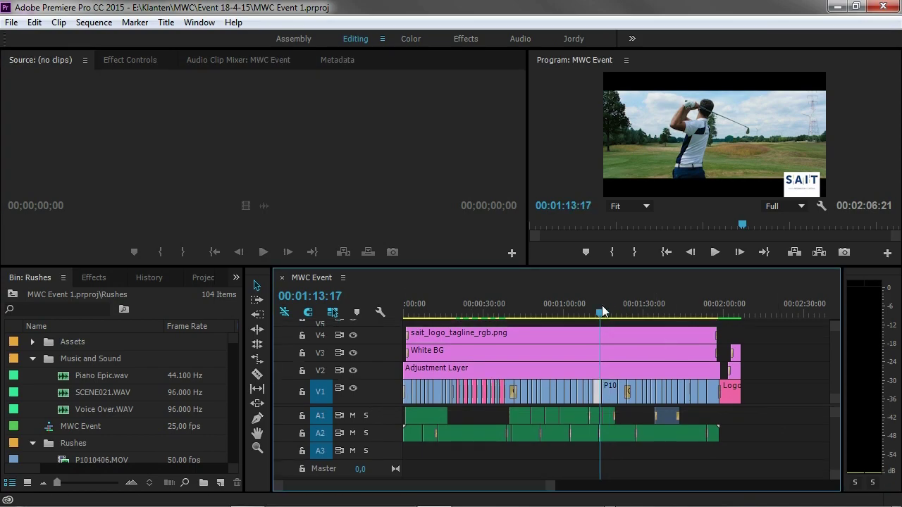
key("space")
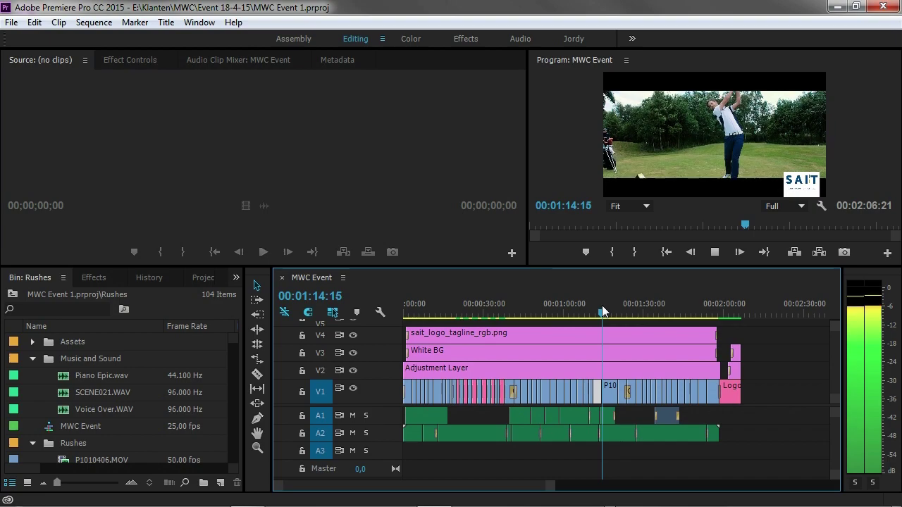
key("space")
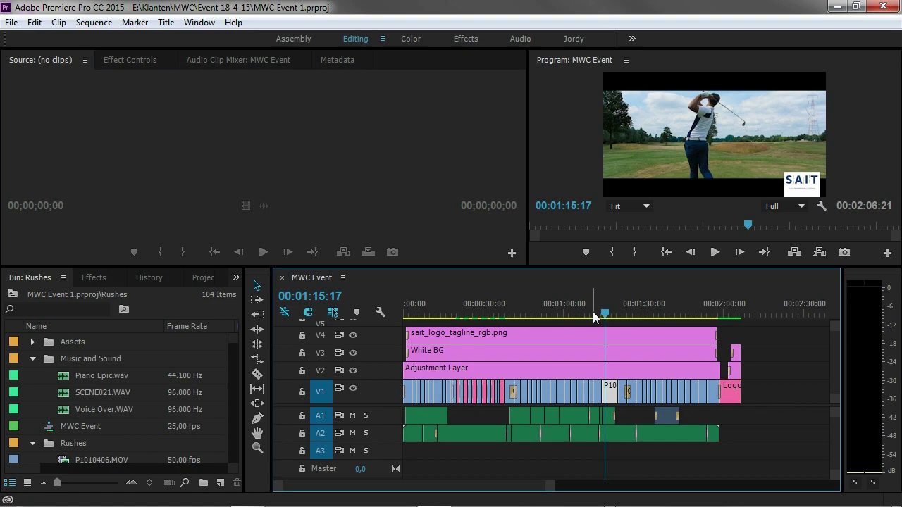
Trim the V4 sait_logo clip's end much earlier and scrub to check it.
left_click(724, 335)
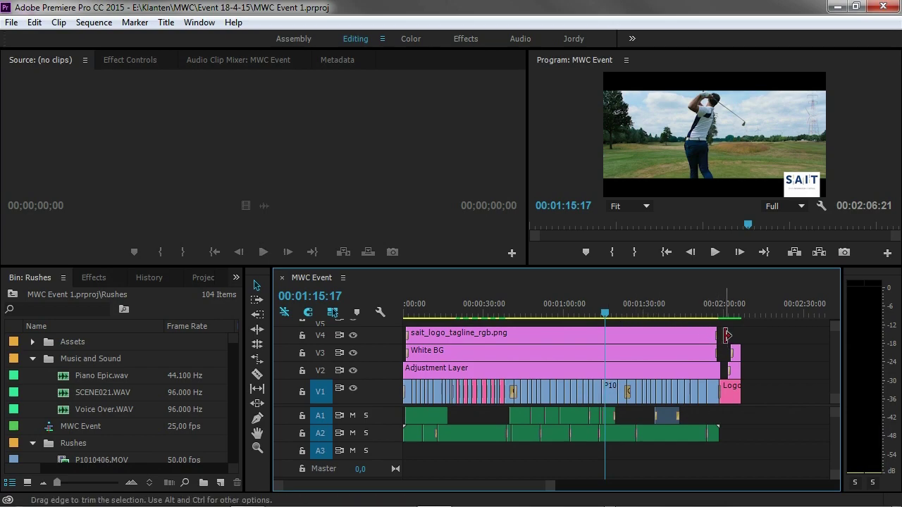
left_click_drag(727, 336, 548, 335)
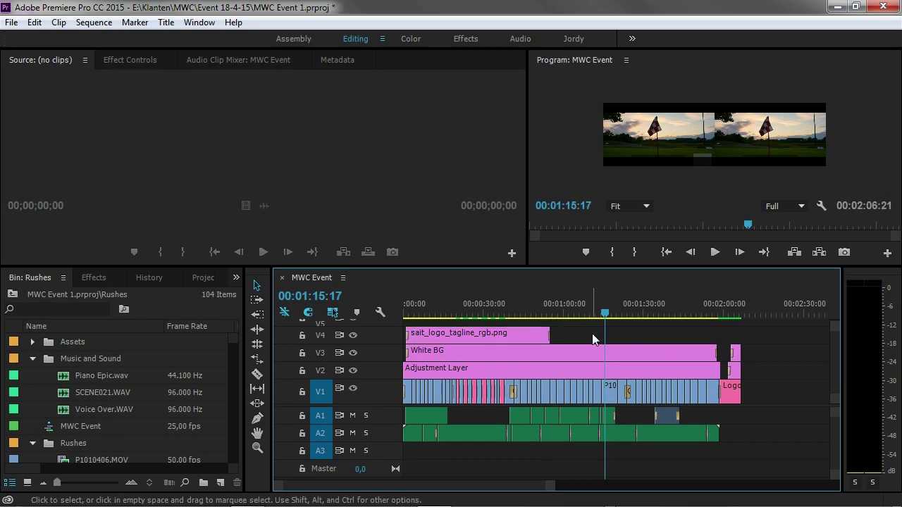
mouse_move(605, 313)
left_mouse_down()
mouse_move(580, 312)
mouse_move(597, 312)
left_mouse_up()
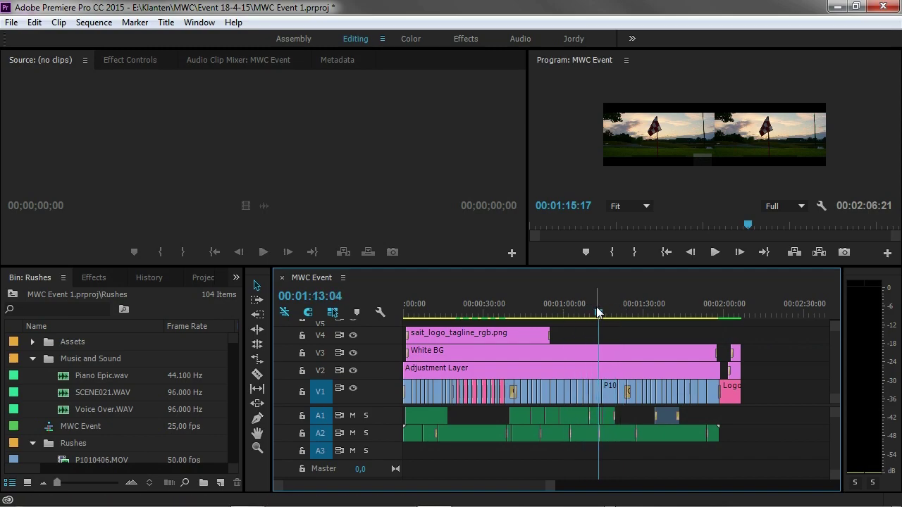
Park the playhead at 01:13:04 and resize panel dividers to enlarge the Program monitor.
left_click(714, 254)
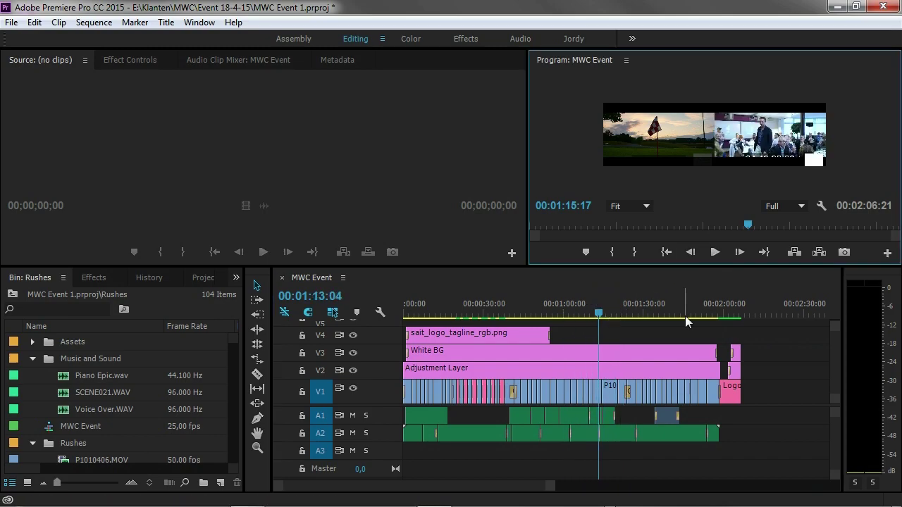
left_click_drag(527, 172, 433, 169)
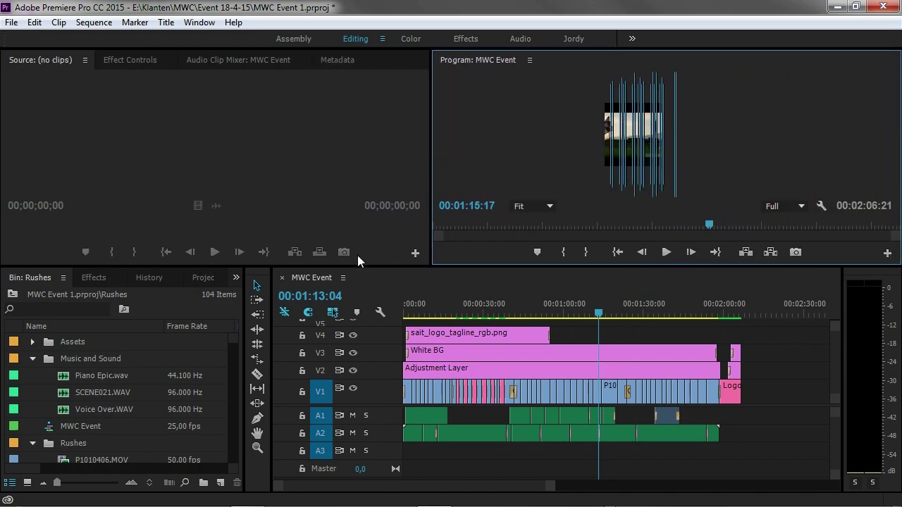
left_click_drag(392, 267, 389, 306)
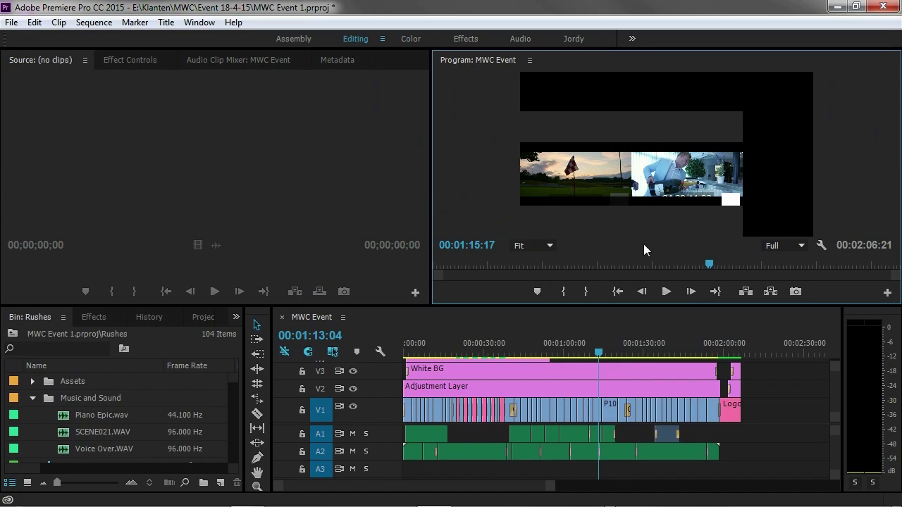
Close Premiere saving the project, then end the frozen Adobe Premiere Pro.exe in Task Manager.
left_click(896, 6)
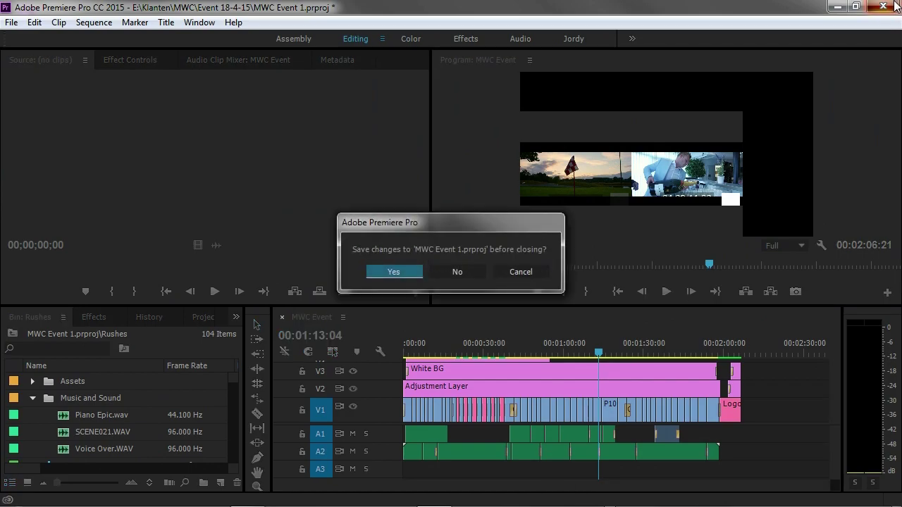
left_click(384, 275)
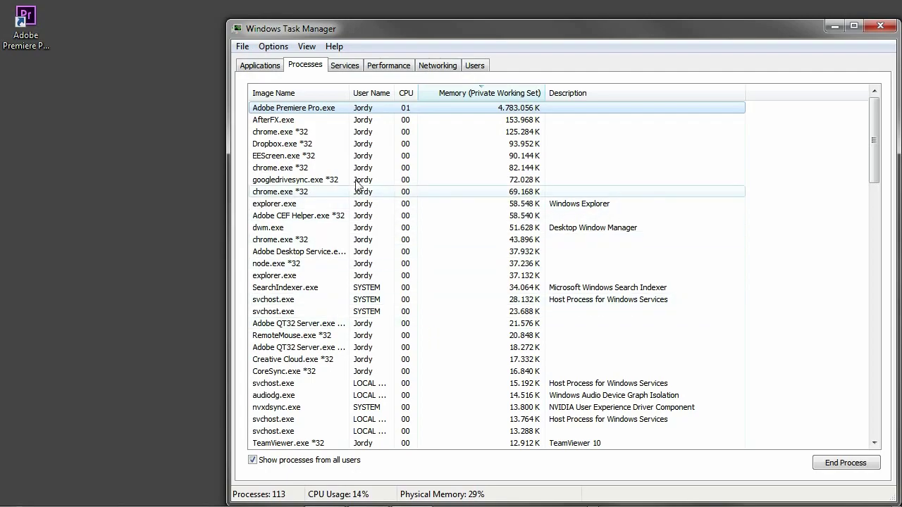
left_click(835, 465)
left_click(506, 282)
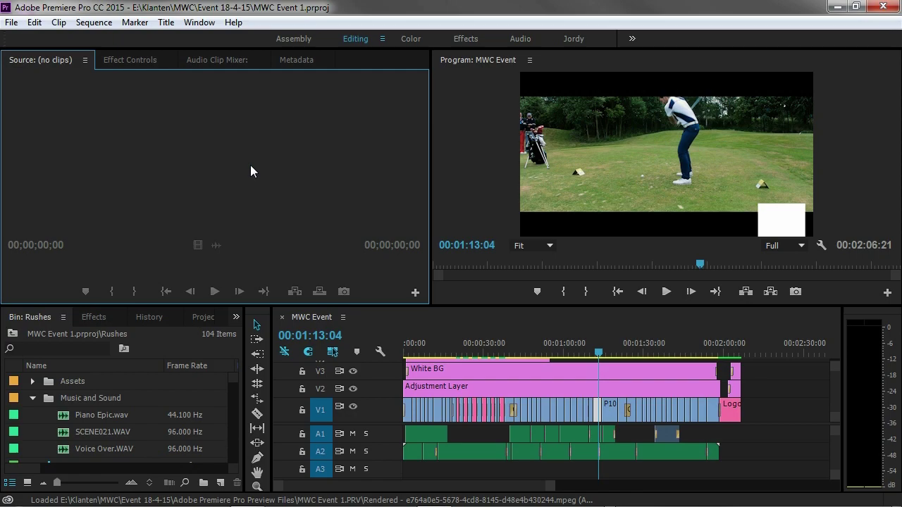
Uncheck Composite Preview During Trim in the timeline display settings menu.
left_click(378, 351)
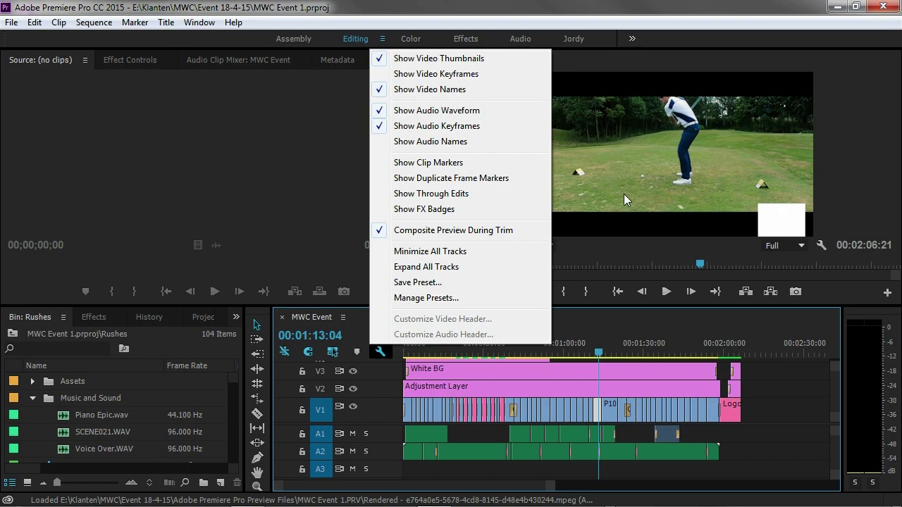
left_click(381, 231)
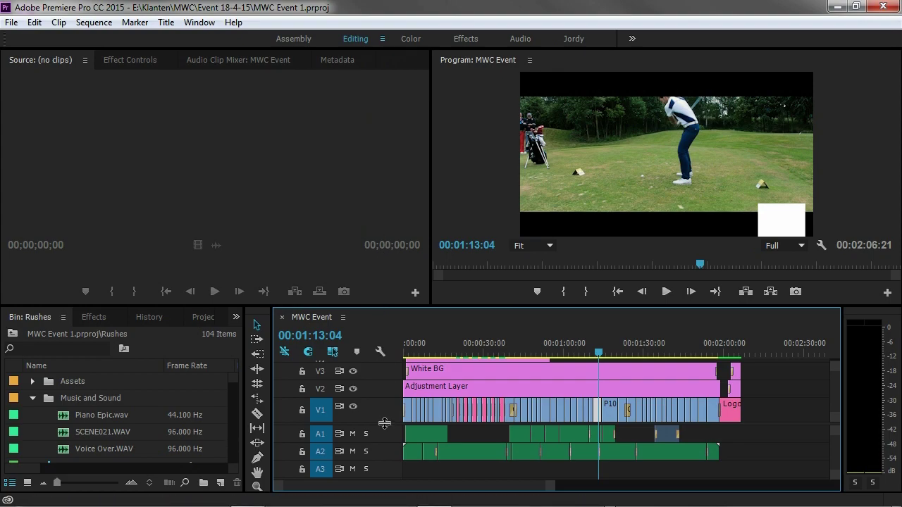
scroll(384, 423, "up", 1)
Trim the V4 logo clip to end around one minute while playing from 01:10:19.
left_click_drag(552, 361, 706, 356)
left_click(590, 352)
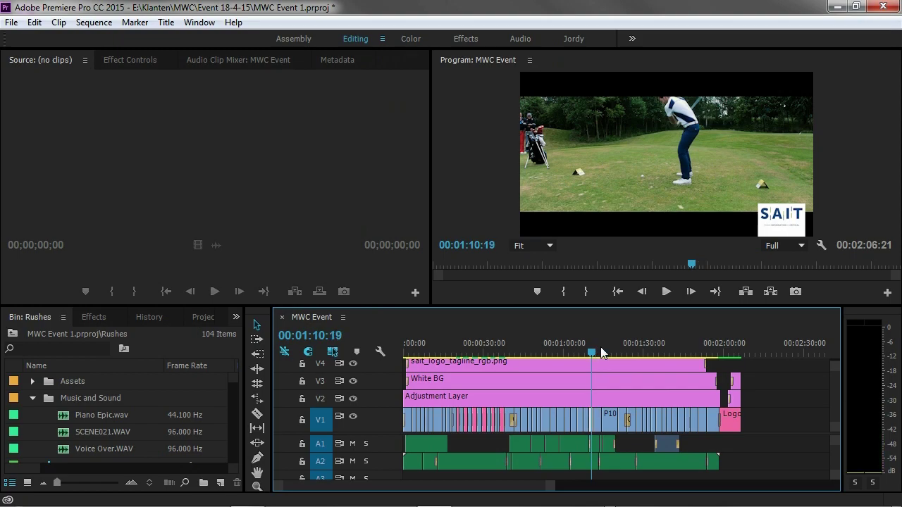
key("space")
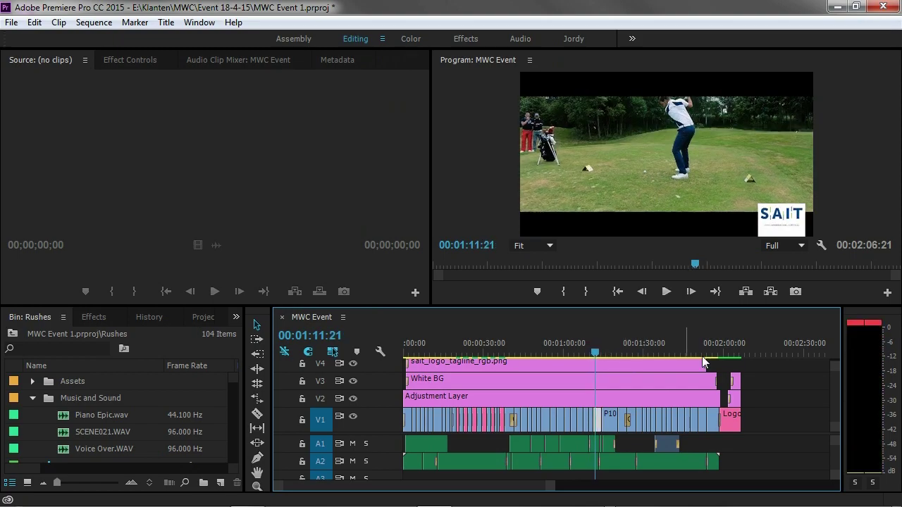
left_click_drag(704, 361, 562, 361)
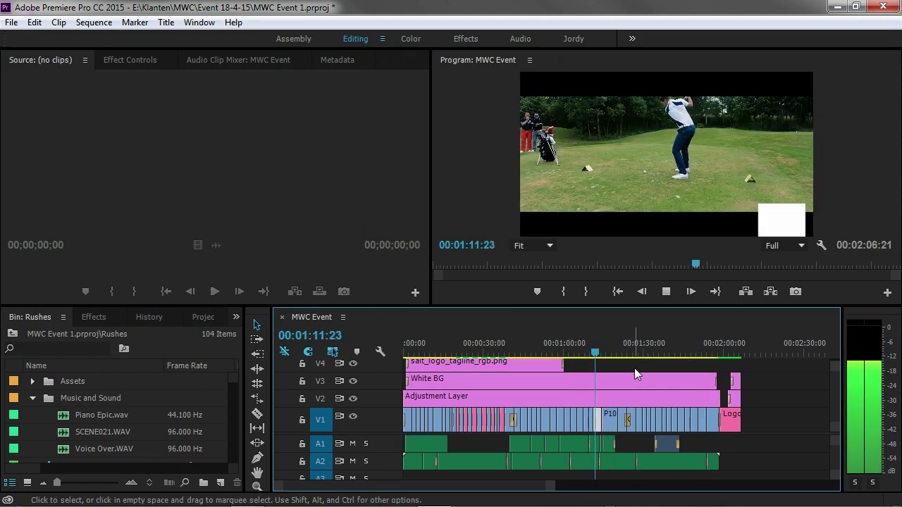
key("space")
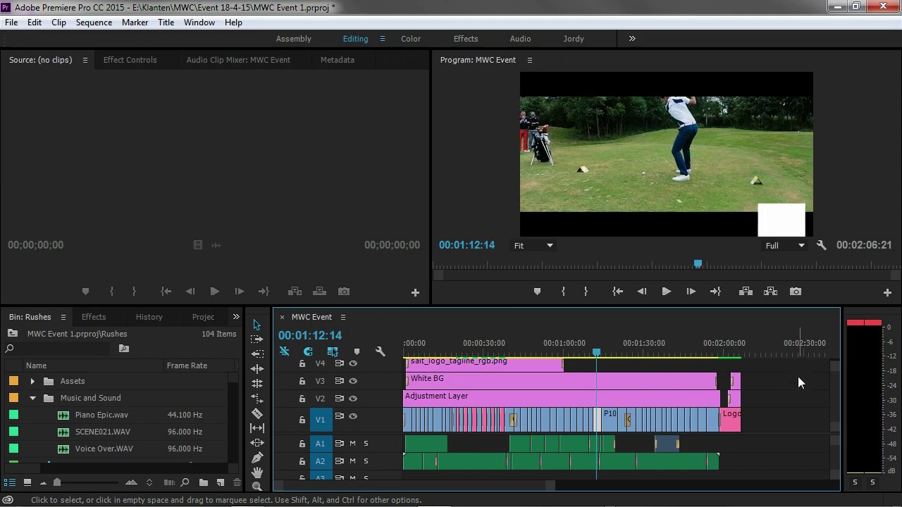